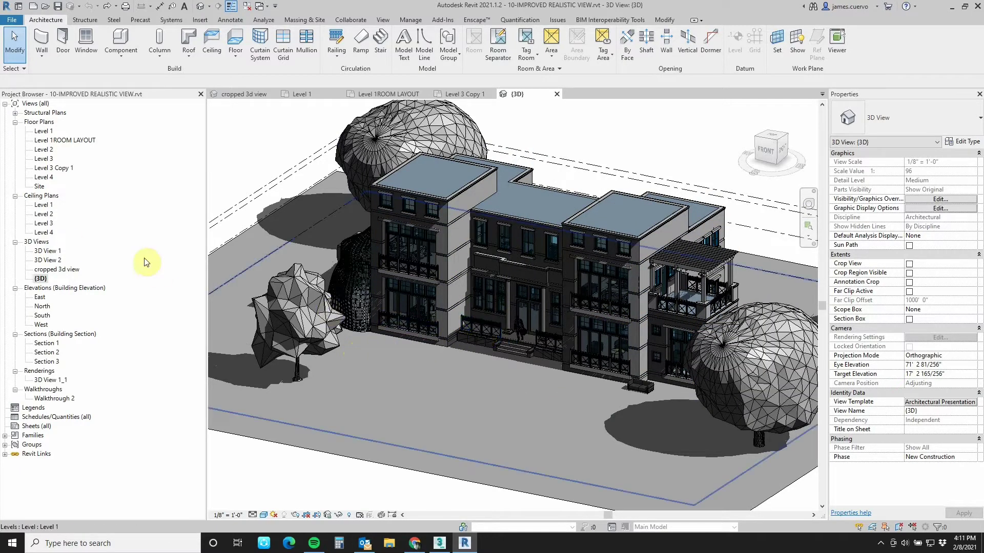
# Step: Open the Level 3 Copy 1 floor plan and examine its cropped bedroom area
pyautogui.doubleClick(61, 169)
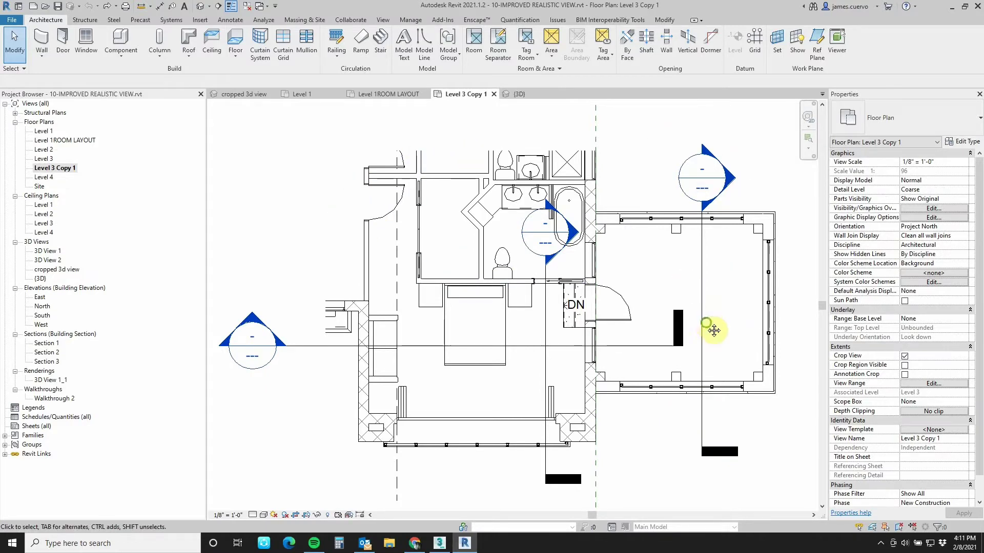
pyautogui.moveTo(709, 264); pyautogui.dragTo(714, 217, button='middle')
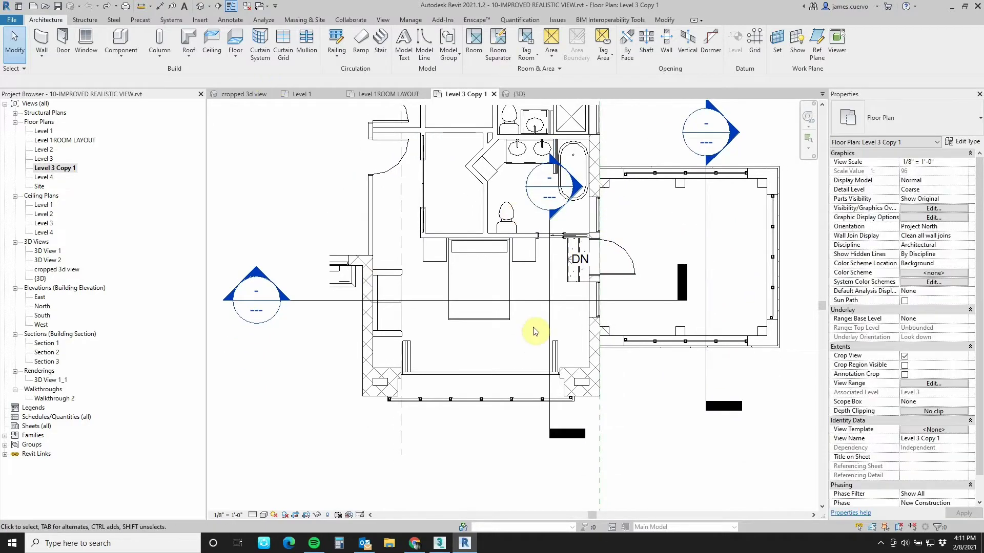
# Step: Orient the {3D} view to the Level 3 Copy 1 floor plan and orbit the sectioned model to an angled overview
pyautogui.click(40, 279)
pyautogui.doubleClick(40, 279)
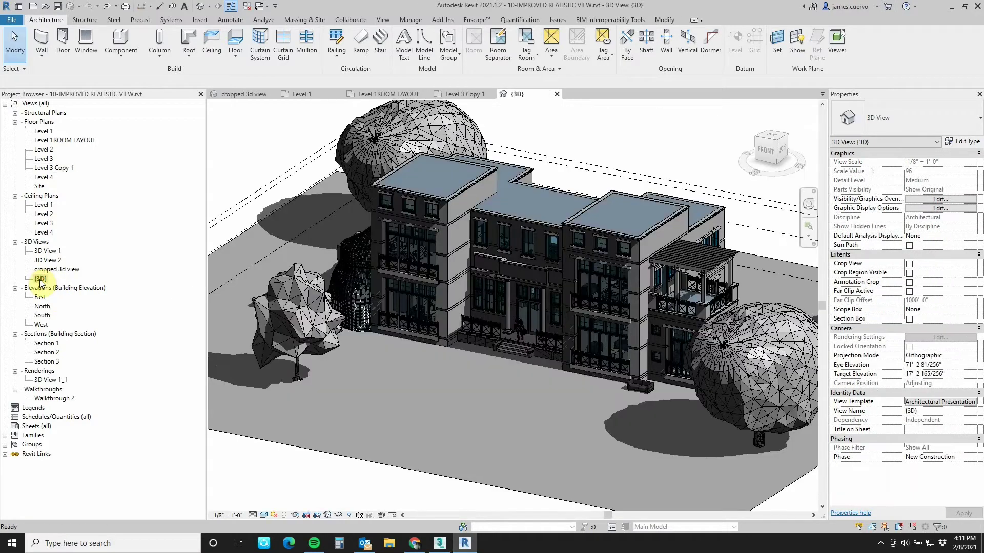
pyautogui.rightClick(767, 154)
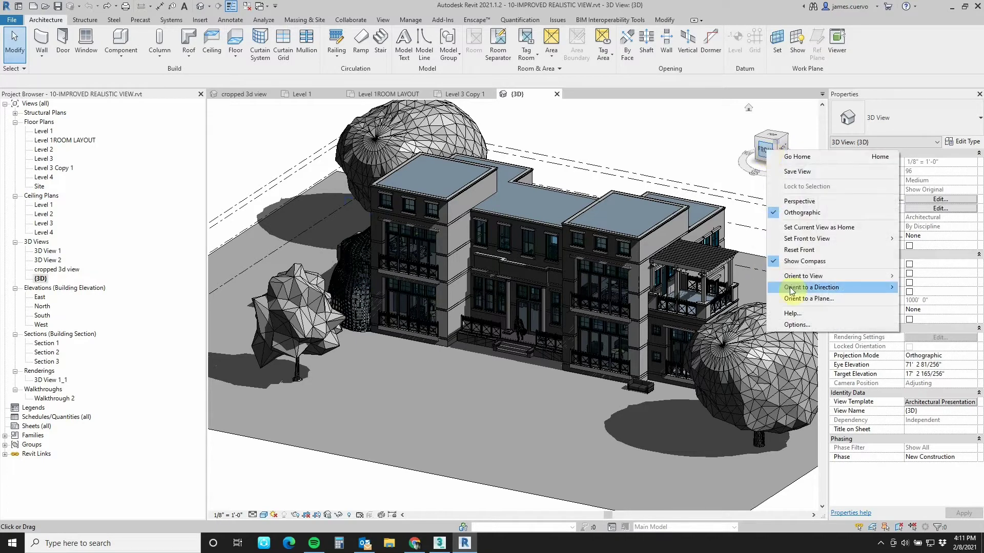
pyautogui.moveTo(792, 279)
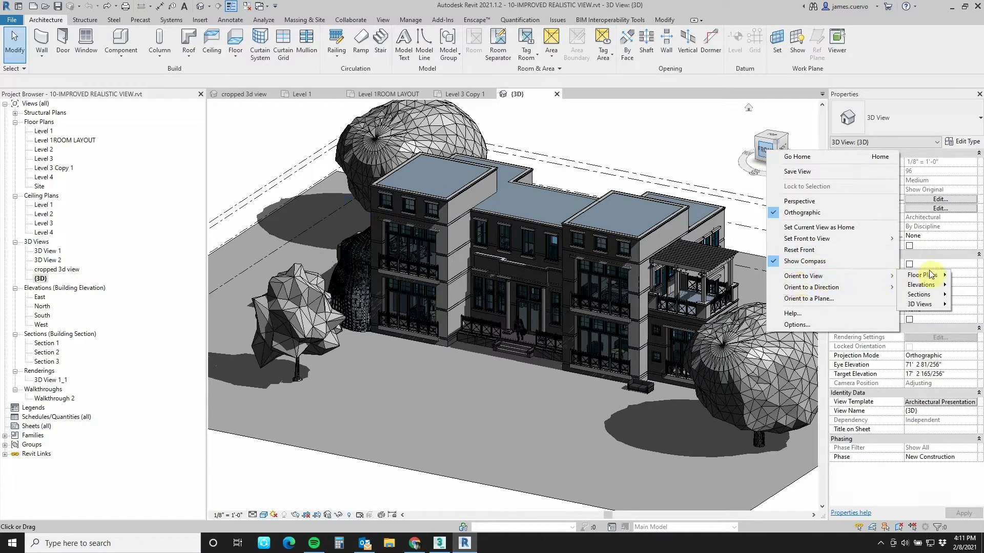
pyautogui.moveTo(885, 276)
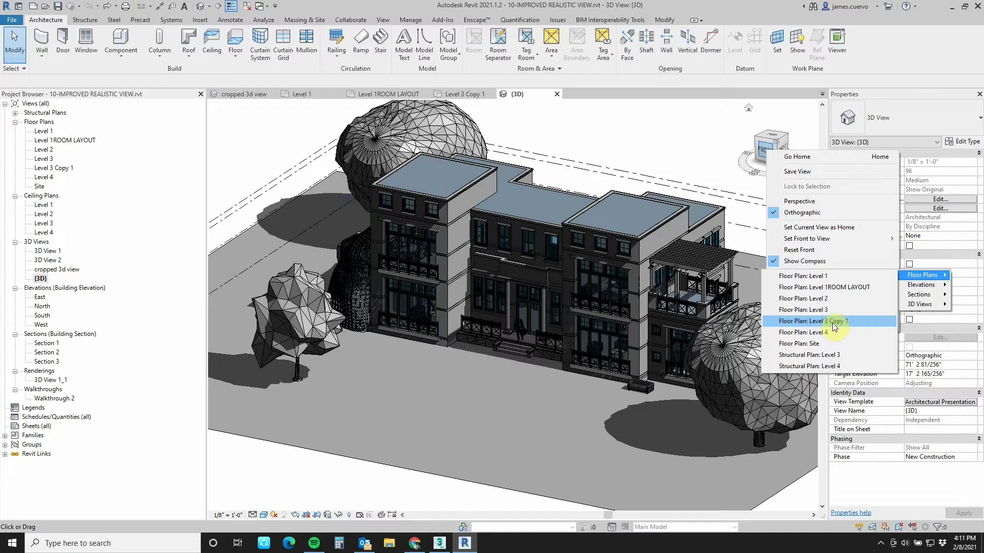
pyautogui.click(832, 323)
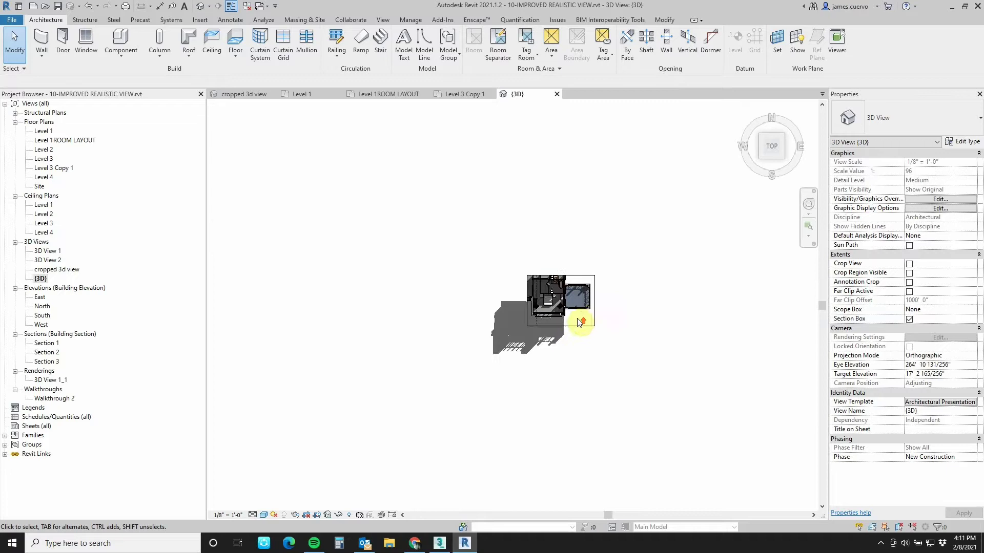
pyautogui.scroll(5, 579, 322)
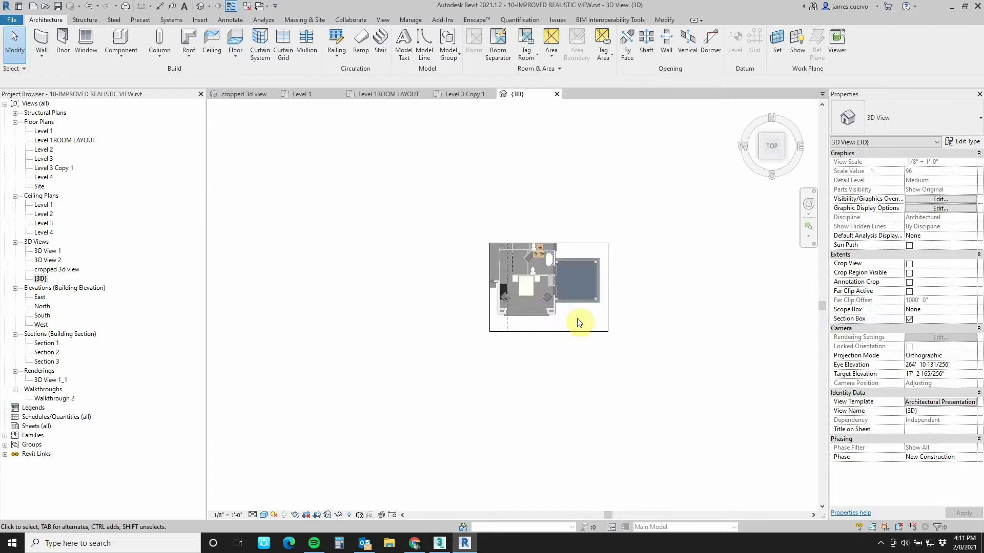
pyautogui.click(768, 153)
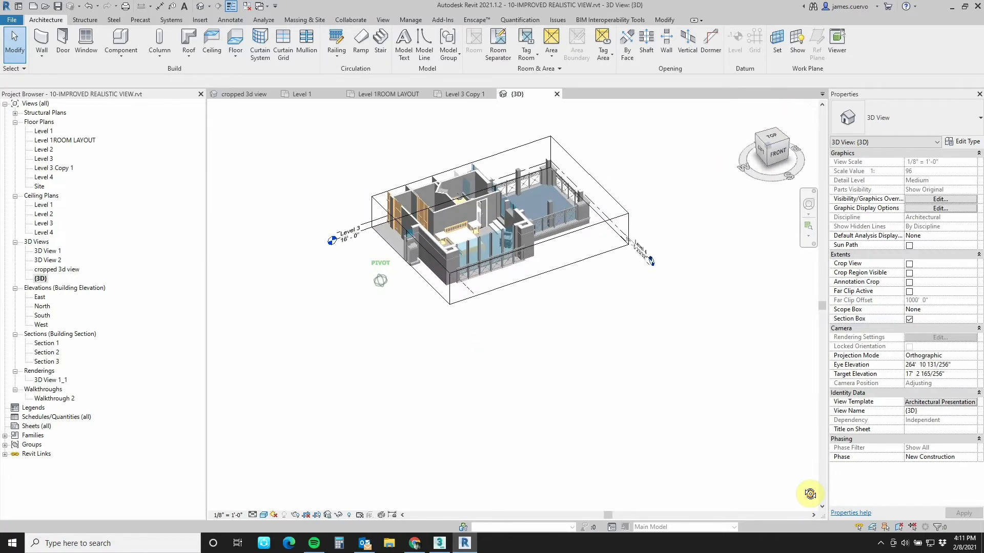
pyautogui.moveTo(566, 272); pyautogui.dragTo(629, 341, button='middle')
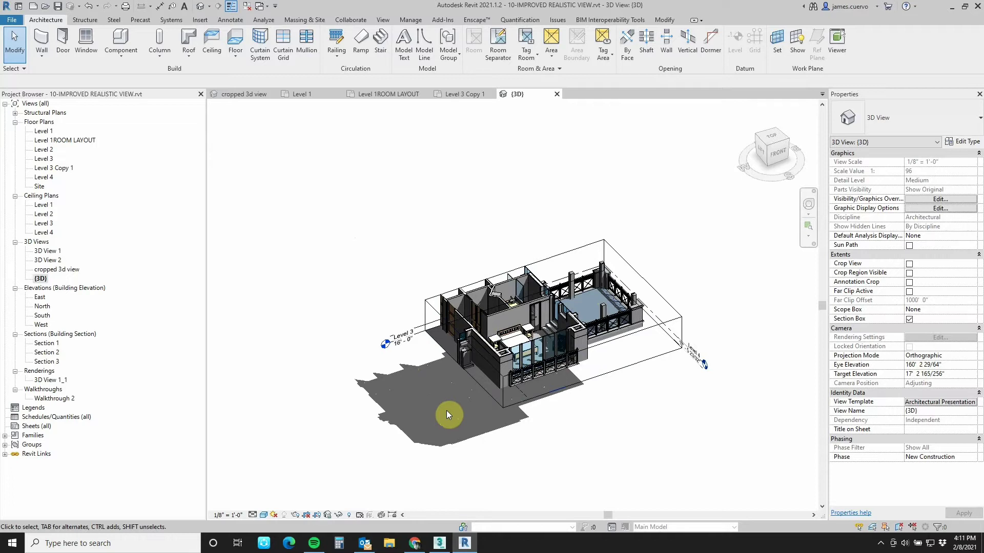
# Step: Review the model category visibility in the cropped 3d view without changing it, and save the project
pyautogui.doubleClick(58, 270)
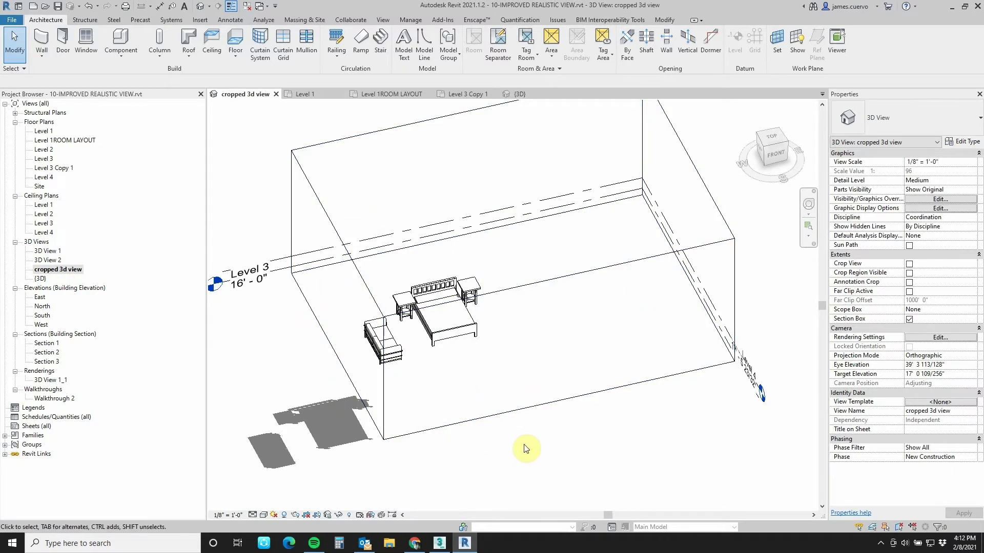
pyautogui.click(941, 200)
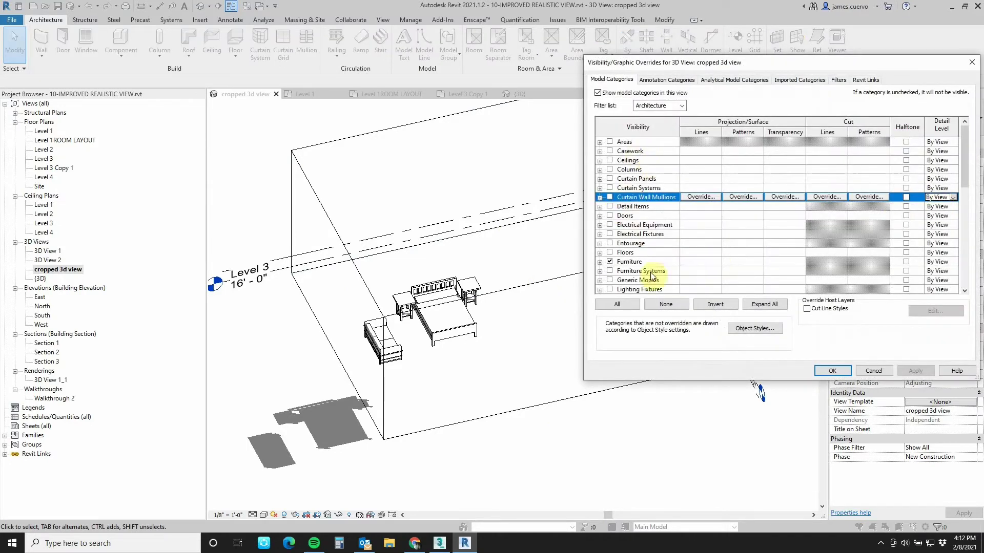
pyautogui.click(873, 371)
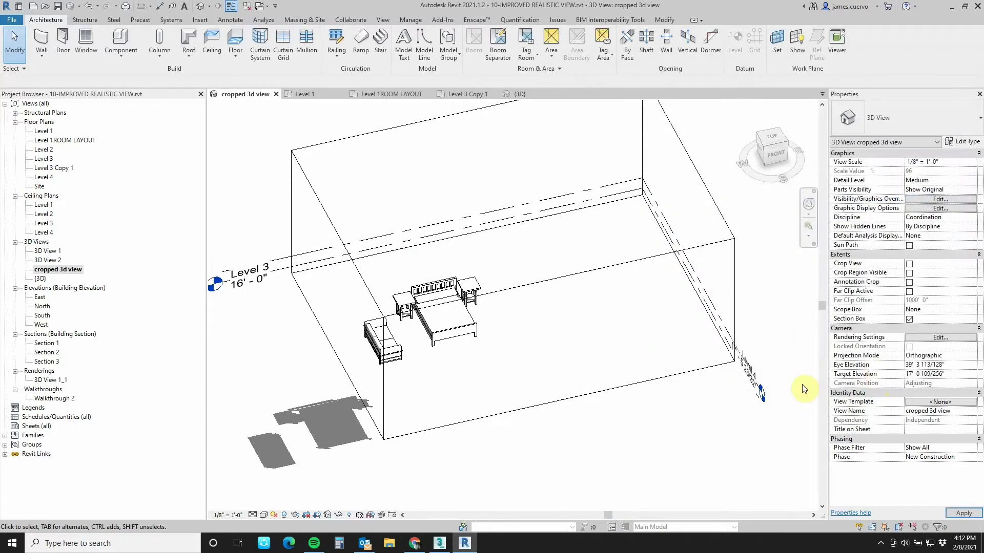
pyautogui.click(58, 6)
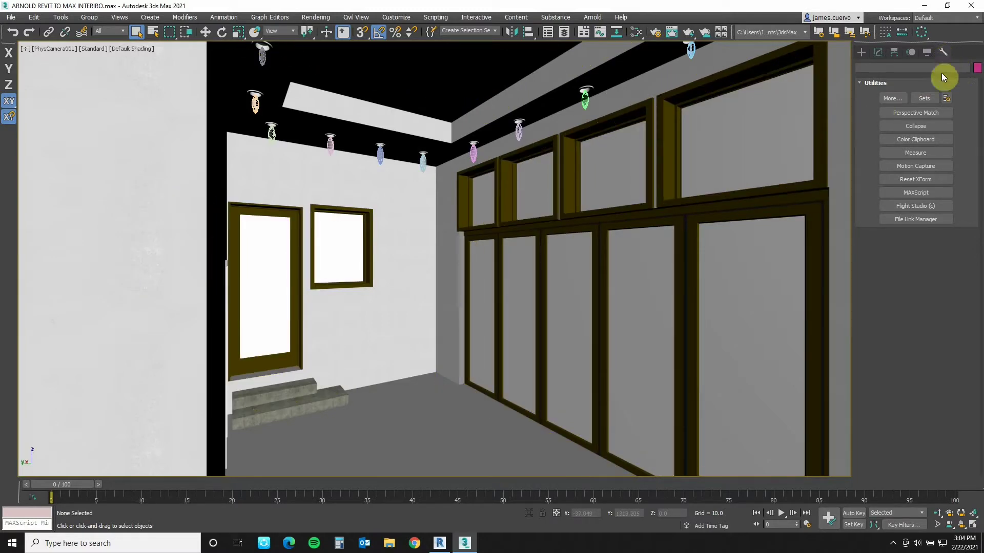
# Step: In 3ds Max, choose 10-IMPROVED REALISTIC VIEW.rvt from the 3D MODELS folder on drive E as the file to link
pyautogui.click(918, 224)
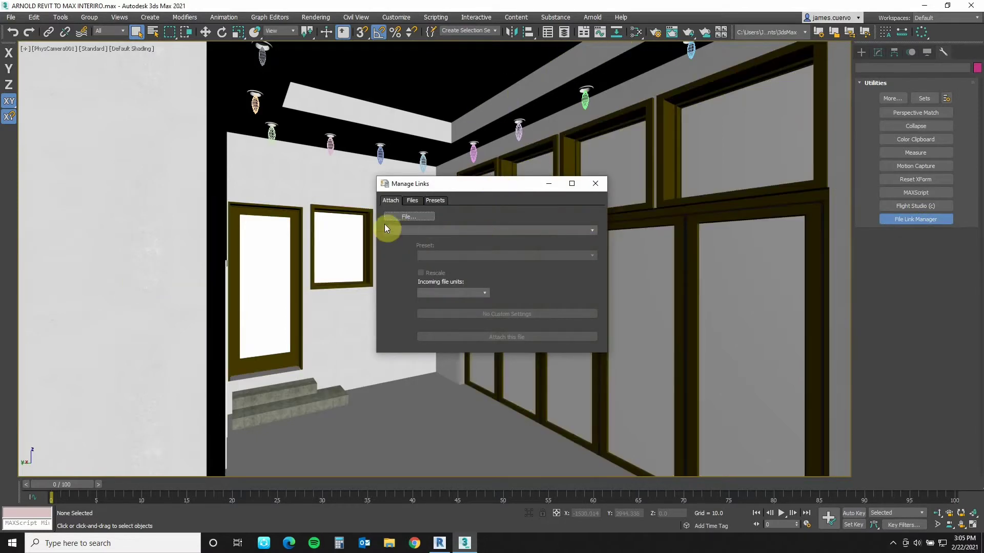
pyautogui.click(406, 217)
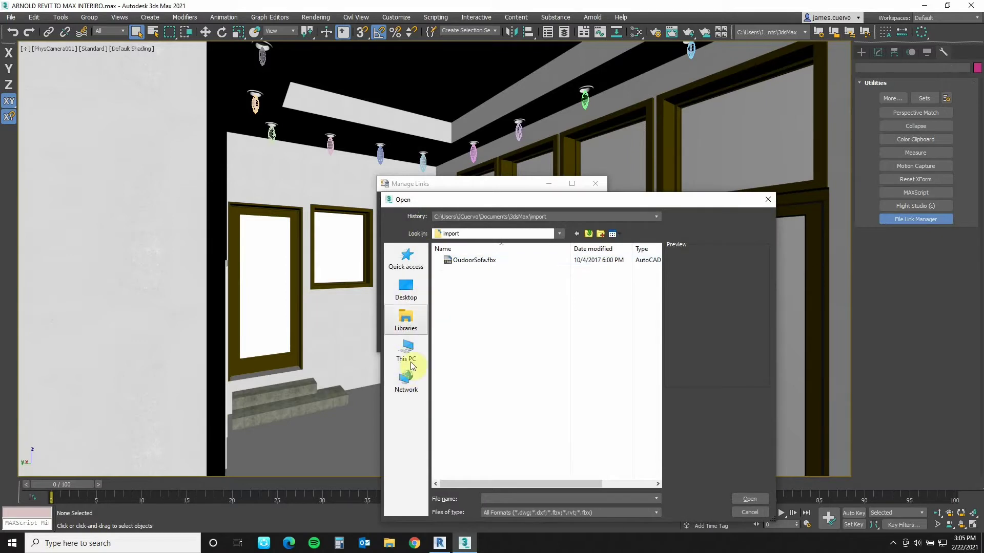
pyautogui.click(408, 354)
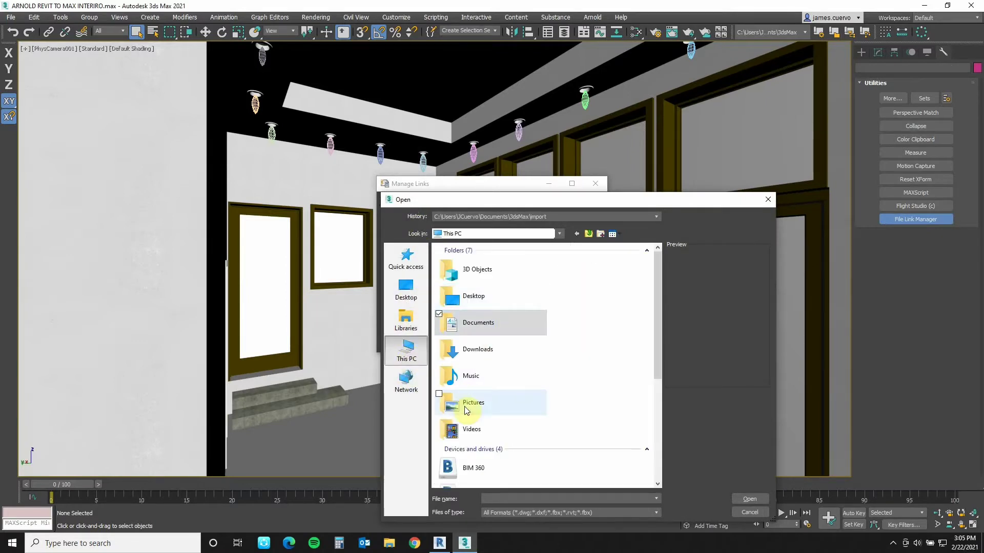
pyautogui.scroll(-5, 502, 358)
pyautogui.doubleClick(506, 359)
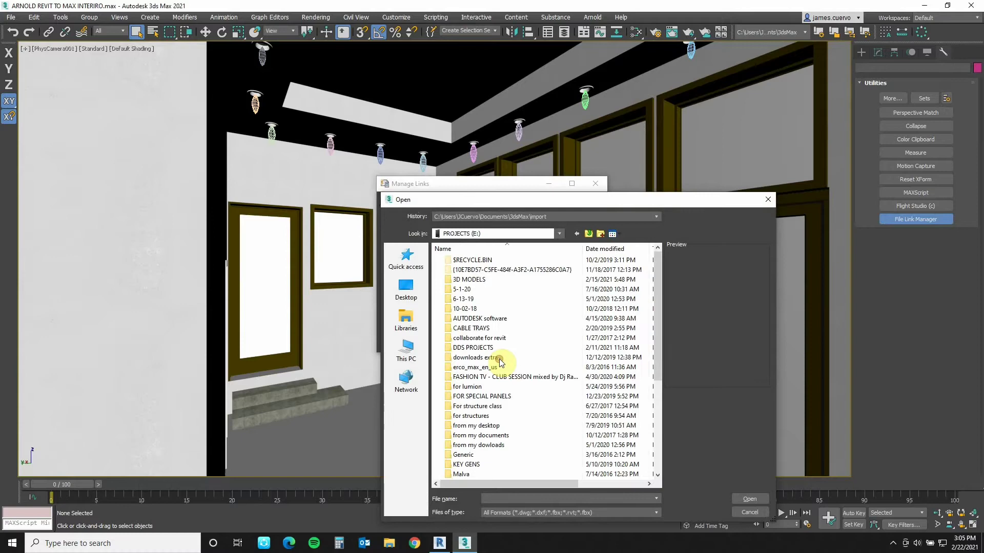
pyautogui.doubleClick(484, 280)
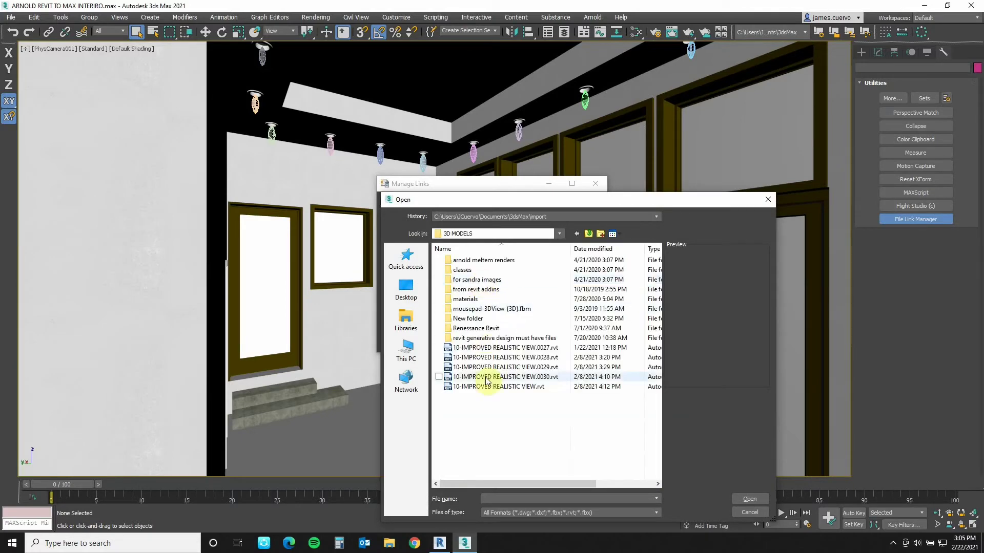
pyautogui.click(493, 388)
pyautogui.click(747, 499)
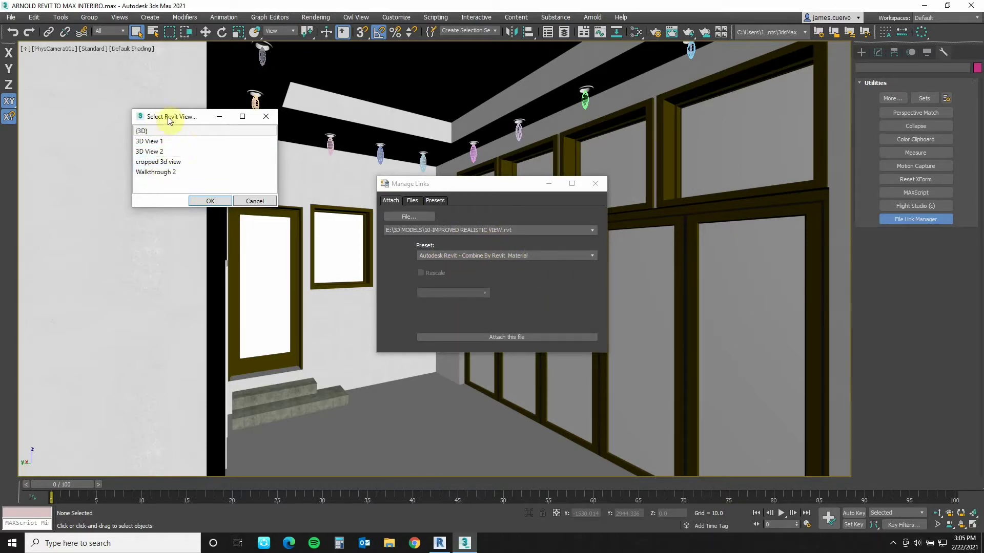
# Step: Attach the Revit file's cropped 3d view with the Autodesk Revit - Combine By Revit Material preset, and close the link manager
pyautogui.click(152, 163)
pyautogui.click(205, 202)
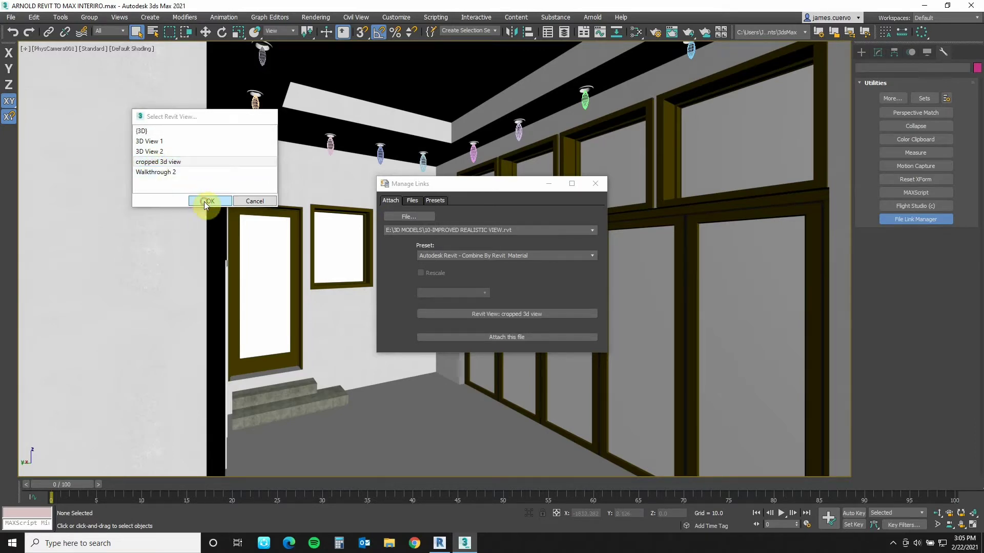
pyautogui.click(554, 337)
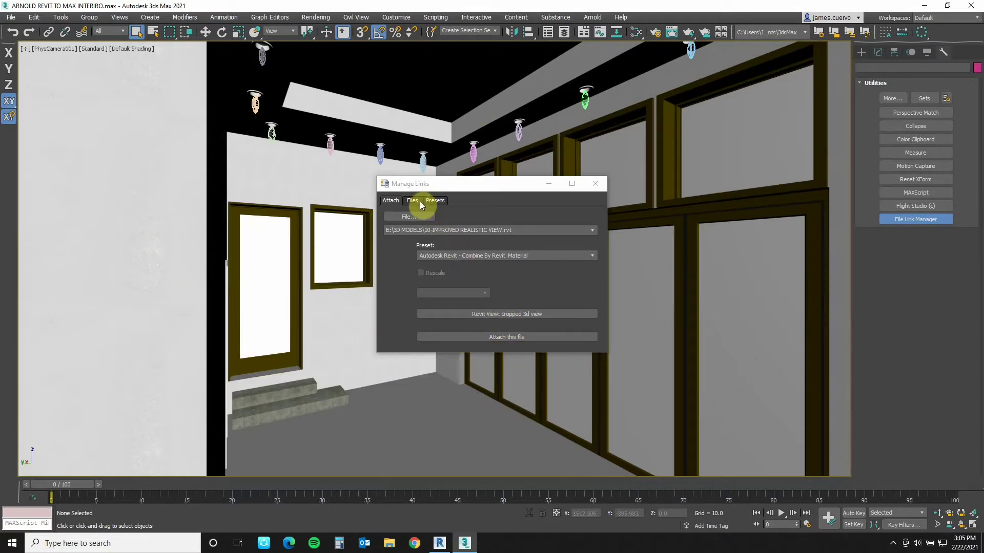
pyautogui.click(436, 200)
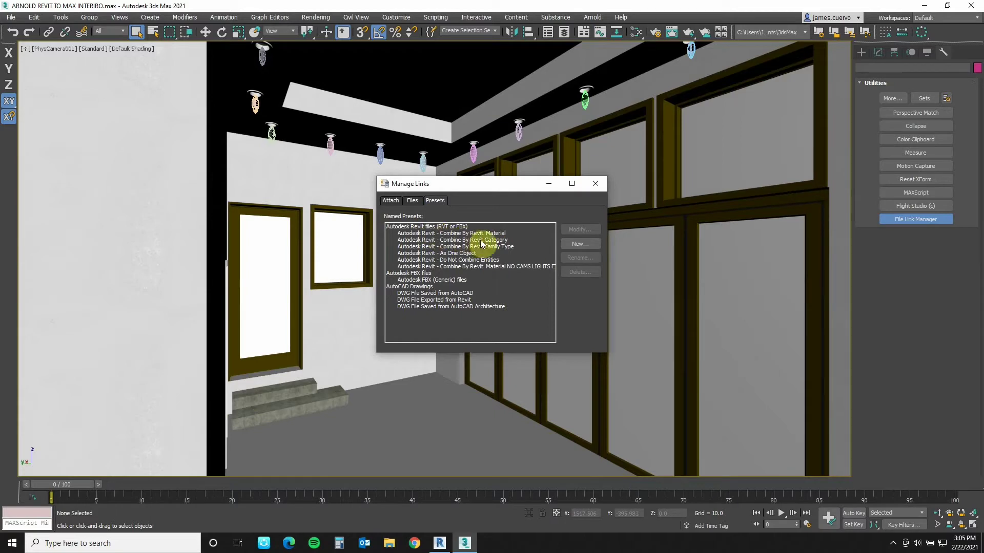
pyautogui.click(390, 201)
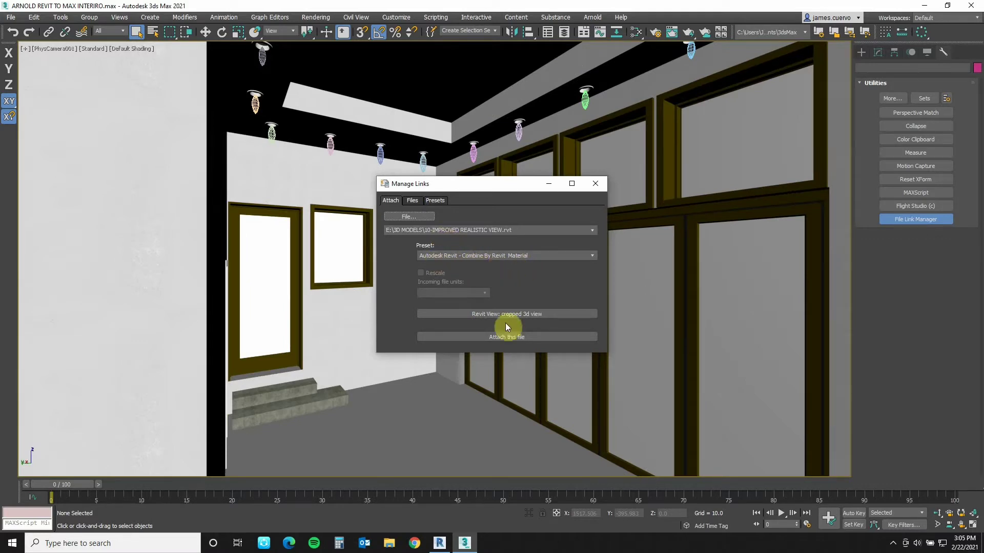
pyautogui.click(507, 338)
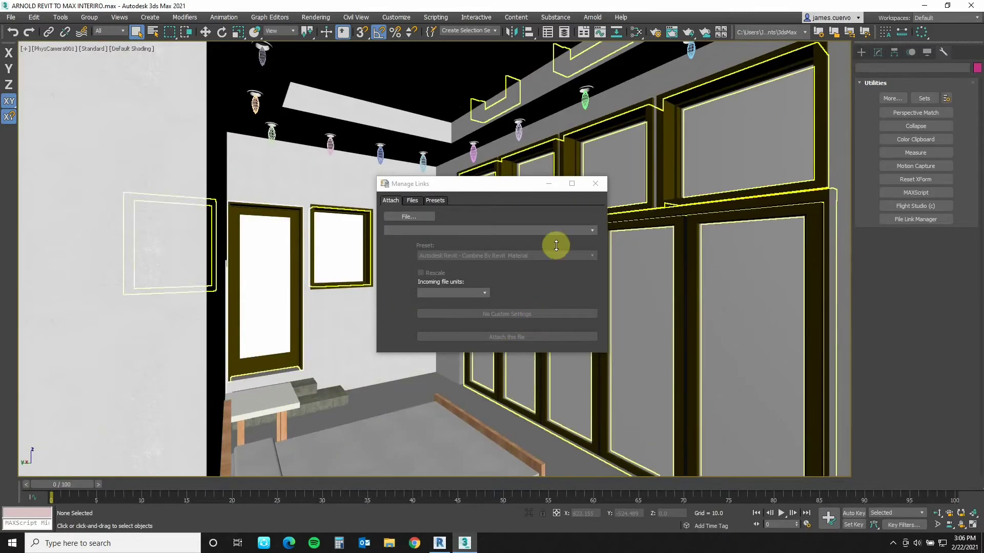
pyautogui.click(595, 184)
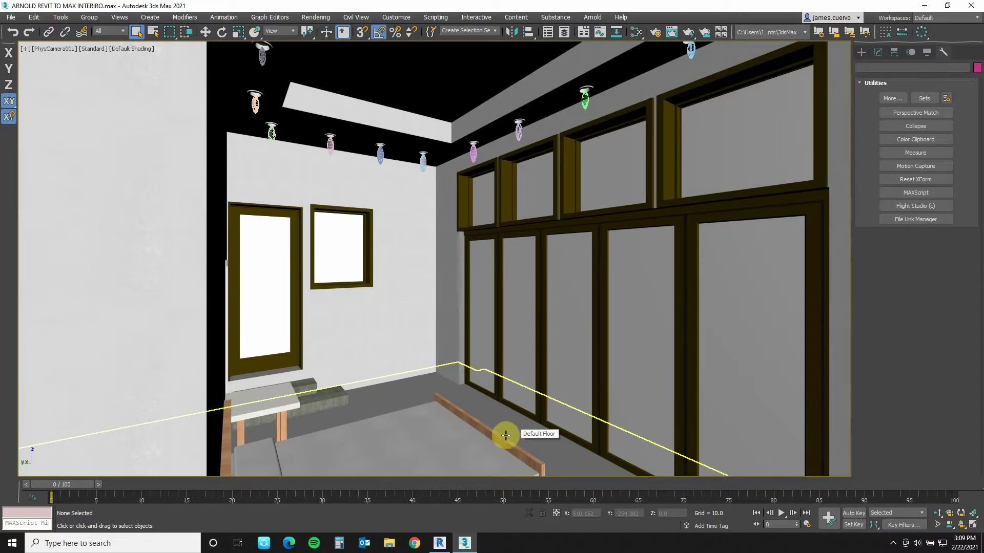
# Step: In the Top view, select the linked furniture: the sofa, both nightstands and the bed
pyautogui.press('t')
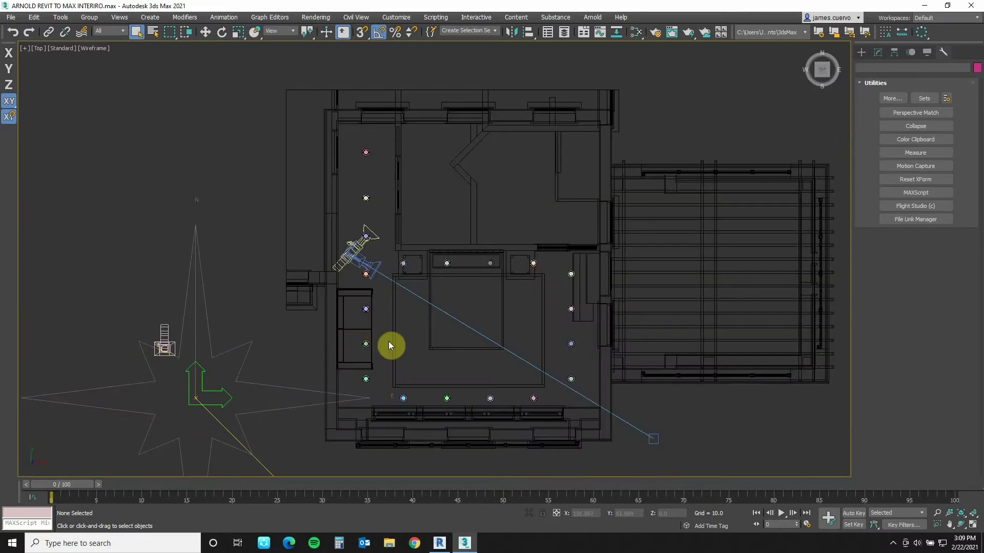
pyautogui.click(383, 288)
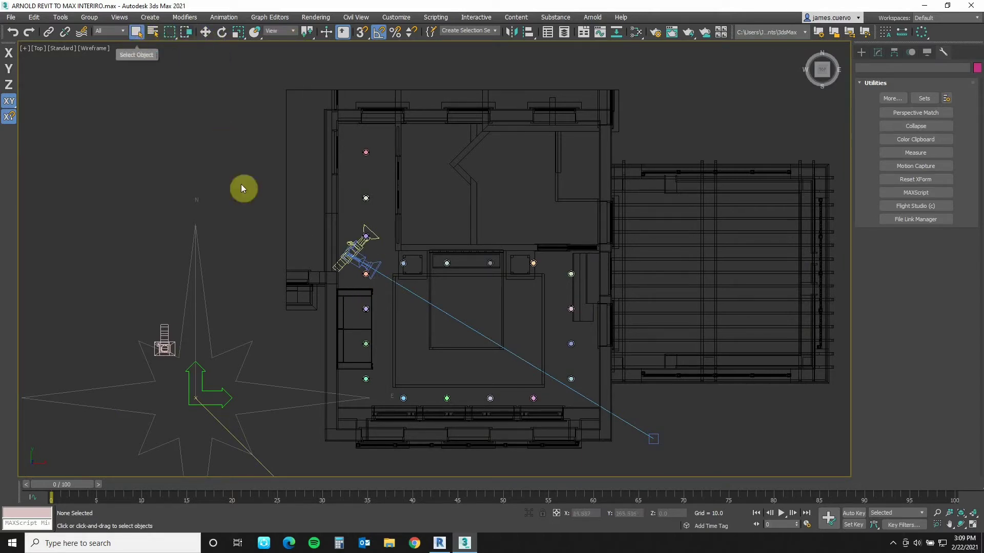
pyautogui.moveTo(337, 289); pyautogui.dragTo(379, 378)
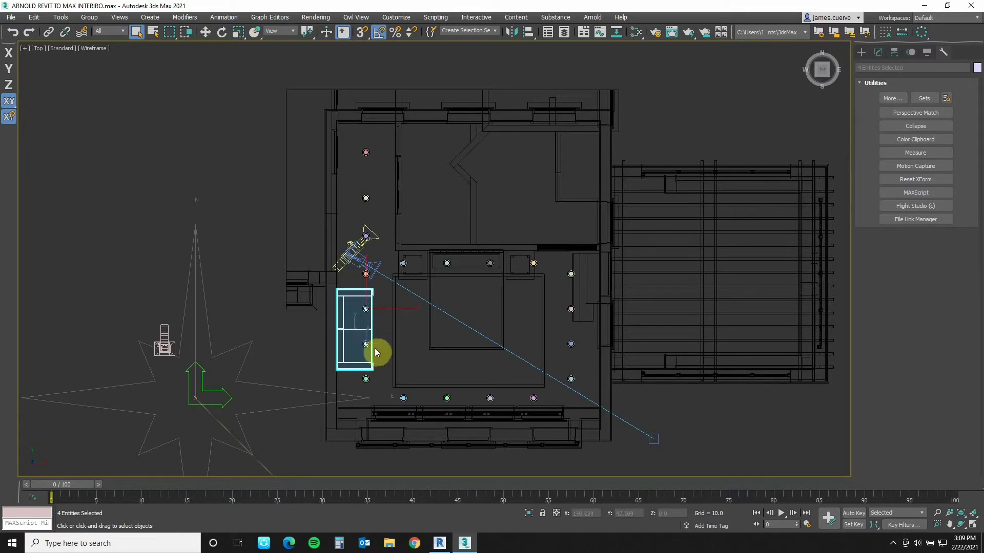
pyautogui.keyDown('alt'); pyautogui.click(357, 282); pyautogui.keyUp('alt')
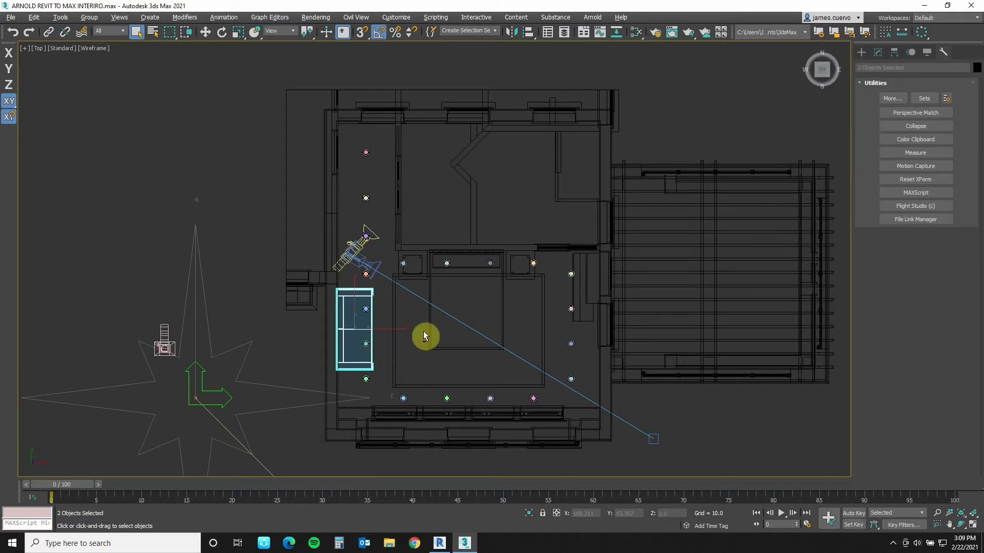
pyautogui.keyDown('ctrl'); pyautogui.click(420, 269); pyautogui.keyUp('ctrl')
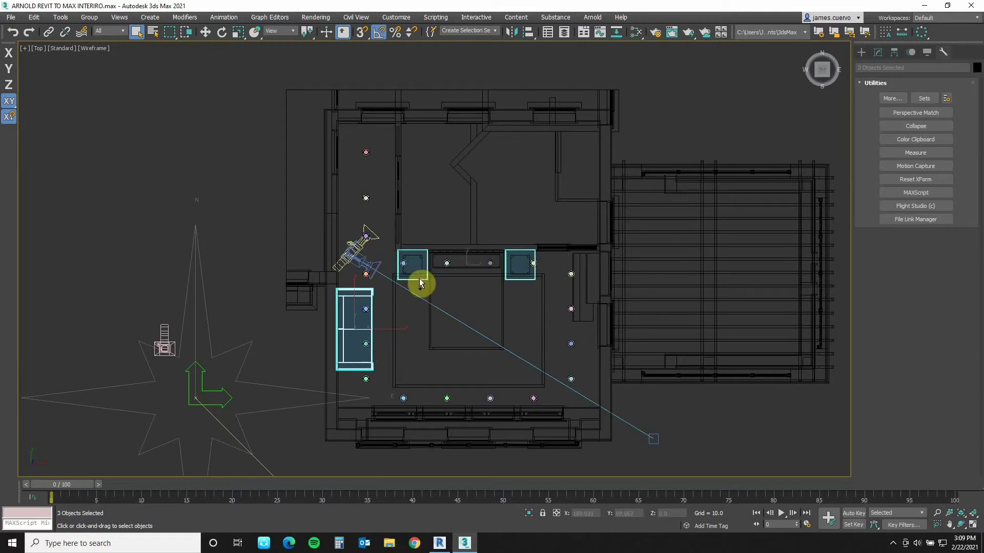
pyautogui.keyDown('ctrl'); pyautogui.click(431, 280); pyautogui.keyUp('ctrl')
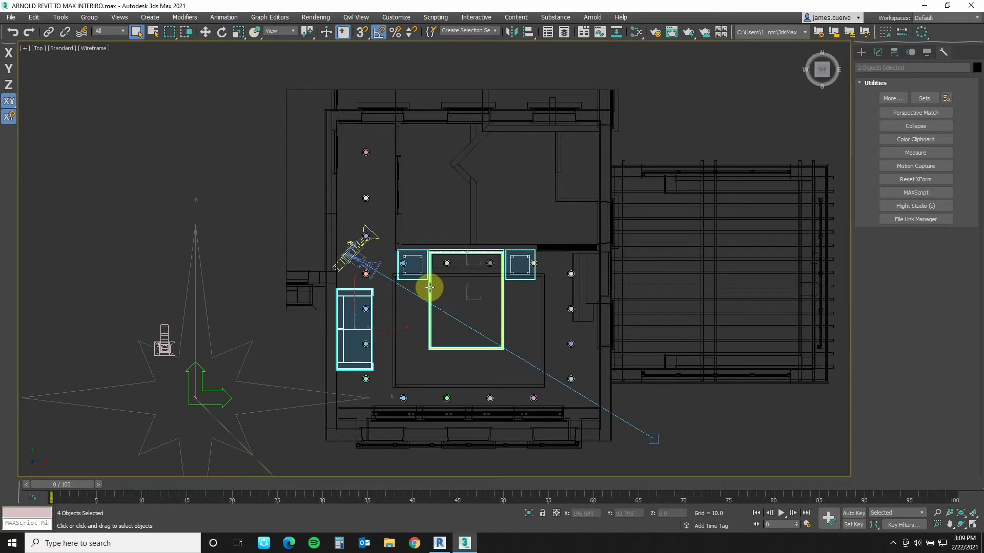
pyautogui.keyDown('ctrl'); pyautogui.click(429, 288); pyautogui.keyUp('ctrl')
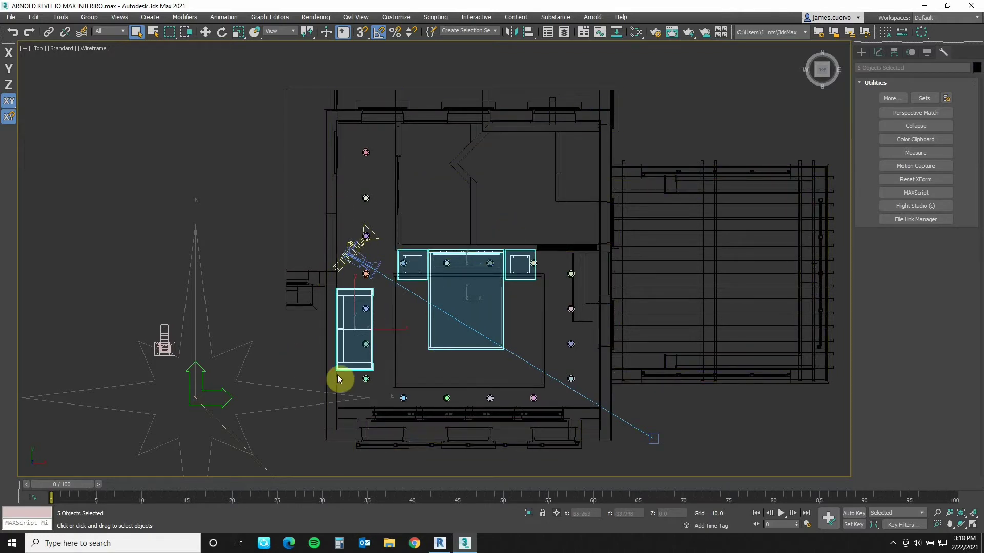
# Step: Create a new layer in the Layer Explorer containing the selected Birch, Laminate, Leather, Linen and Metal - Chrome furniture objects
pyautogui.click(563, 34)
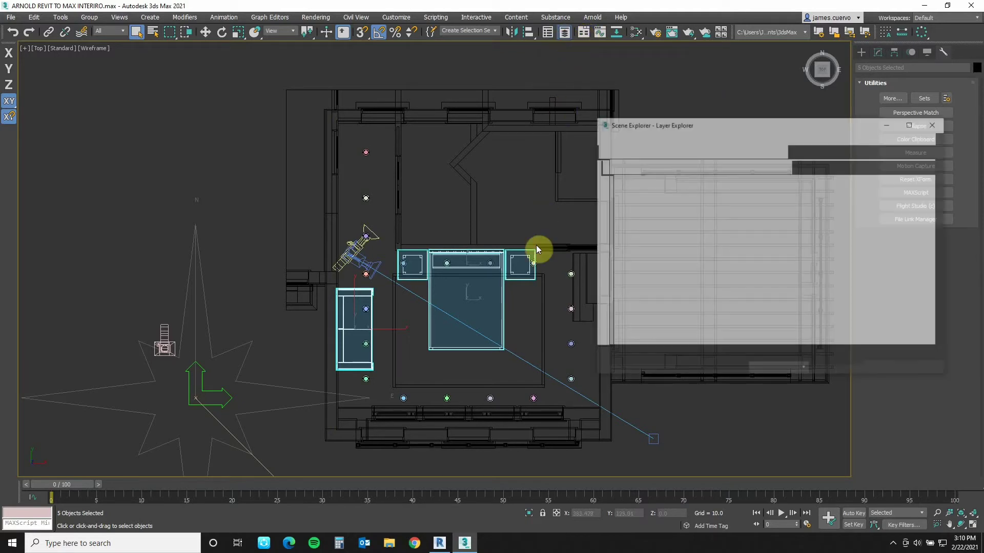
pyautogui.moveTo(767, 124); pyautogui.dragTo(539, 82)
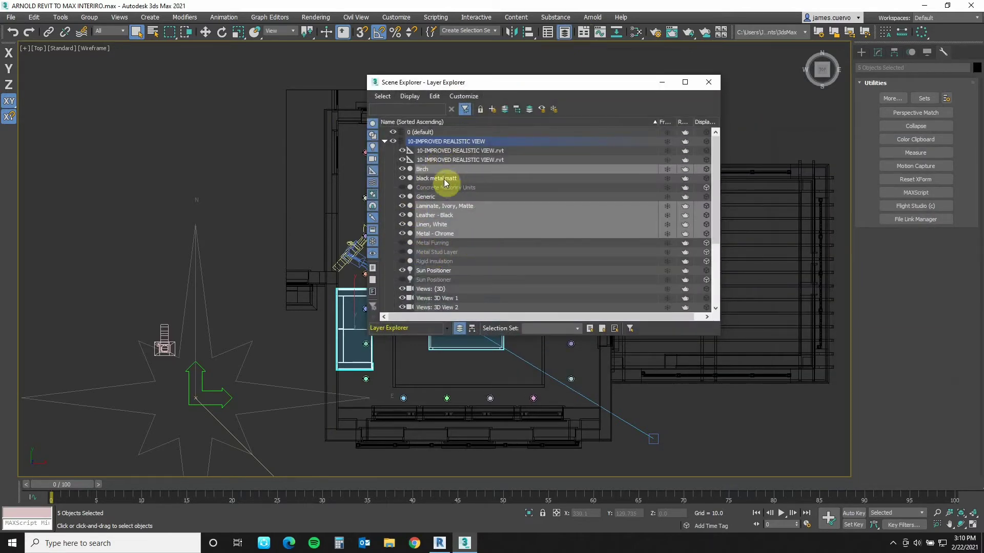
pyautogui.rightClick(451, 228)
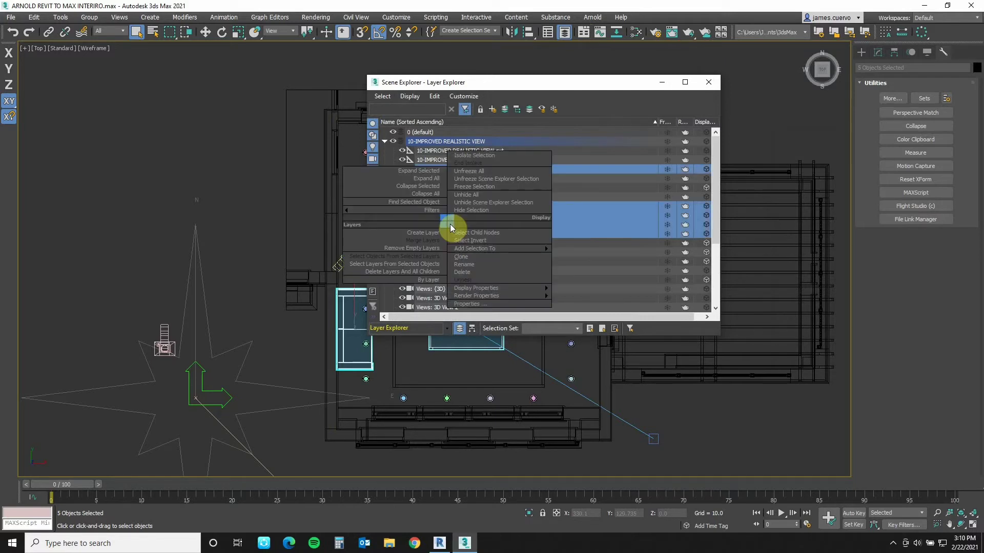
pyautogui.click(545, 88)
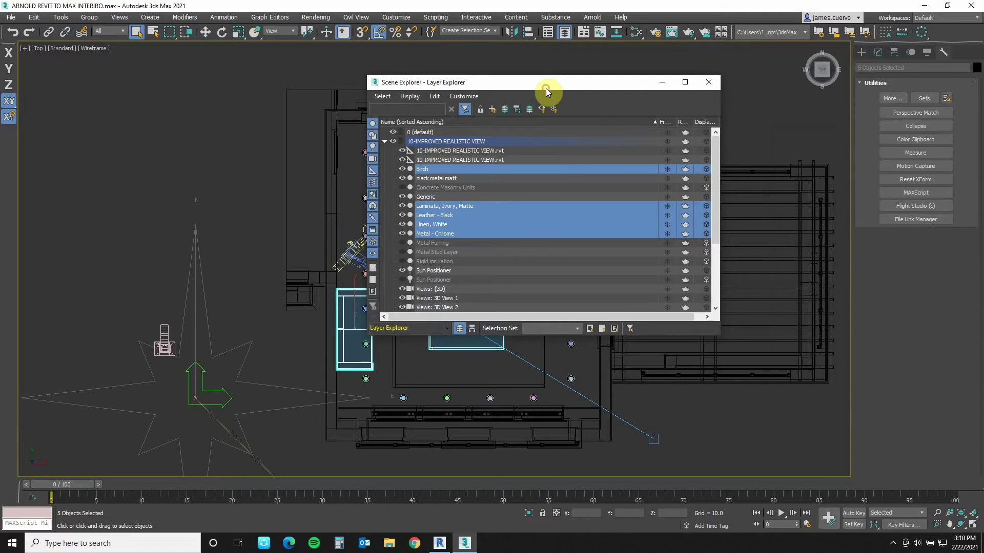
pyautogui.click(493, 110)
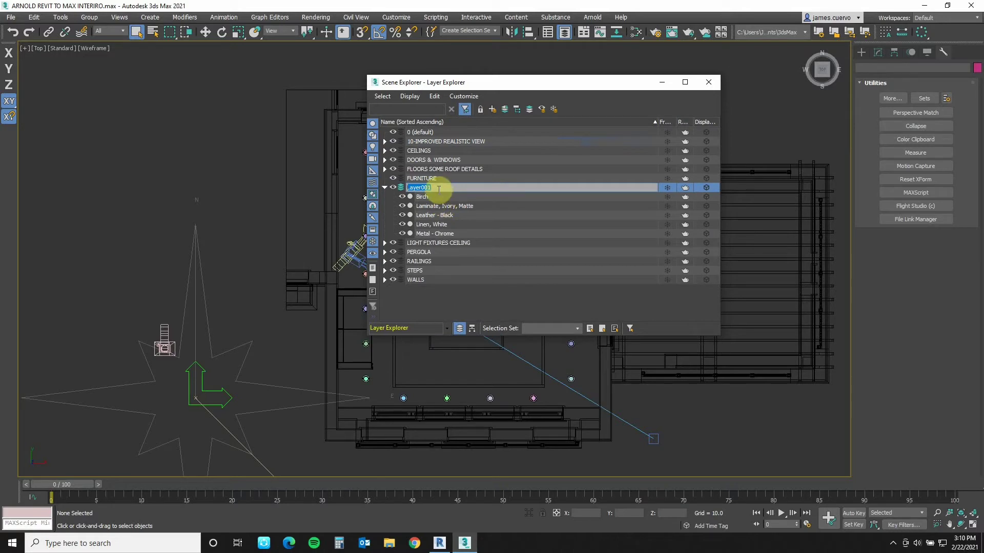
# Step: Try to rename the new furniture layer as FURNITURE
pyautogui.press('Return')
pyautogui.press('BackSpace')
pyautogui.press('BackSpace')
pyautogui.press('BackSpace')
pyautogui.press('BackSpace')
pyautogui.press('BackSpace')
pyautogui.press('BackSpace')
pyautogui.press('BackSpace')
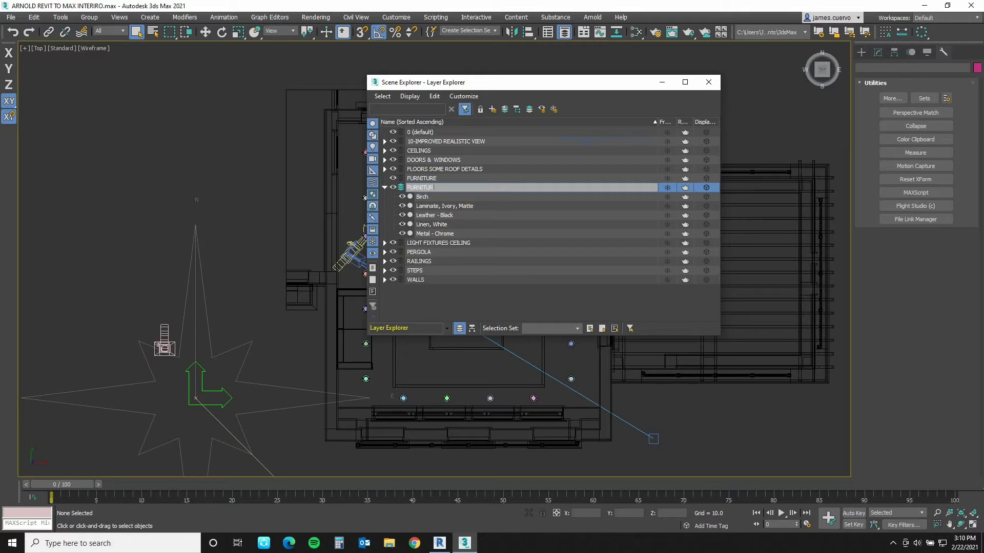
pyautogui.click(544, 308)
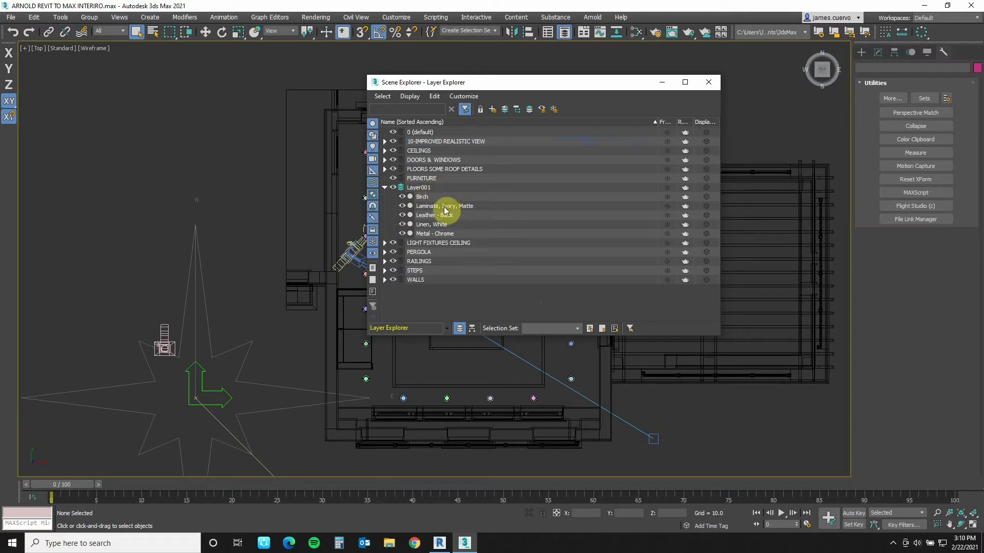
# Step: Move the Birch, Laminate, Leather, Linen and Metal - Chrome objects from Layer001 into the existing FURNITURE layer
pyautogui.click(442, 234)
pyautogui.moveTo(439, 231); pyautogui.dragTo(430, 199)
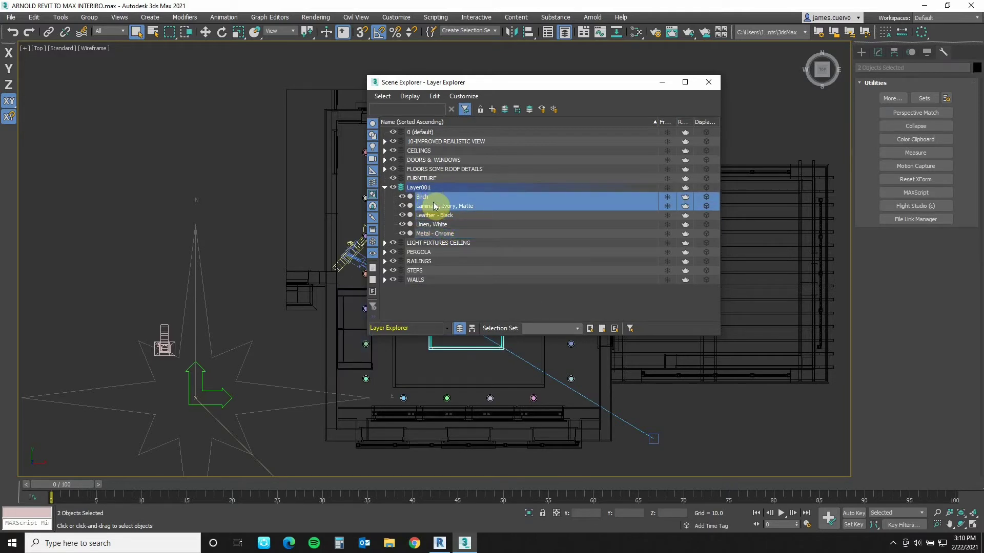
pyautogui.keyDown('ctrl'); pyautogui.click(440, 235); pyautogui.keyUp('ctrl')
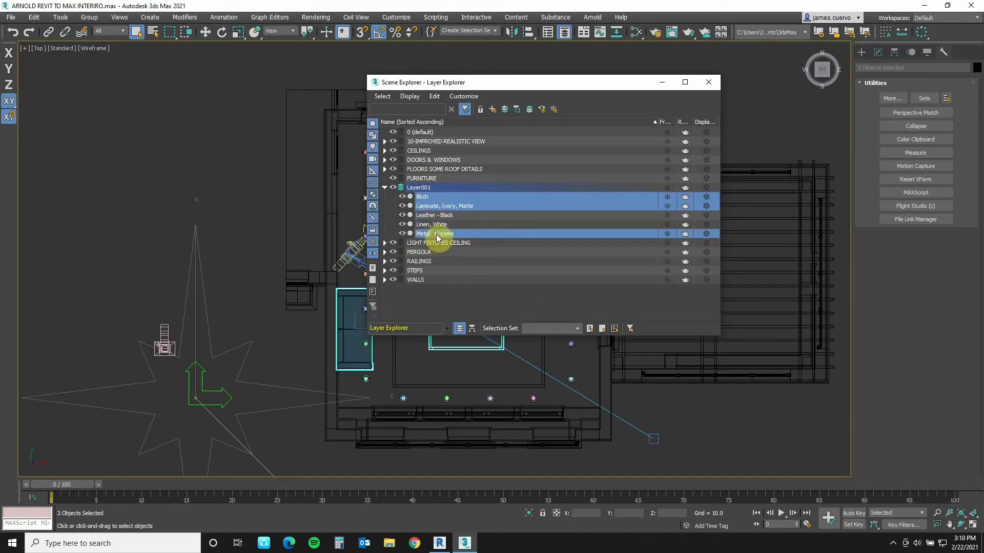
pyautogui.keyDown('ctrl'); pyautogui.click(436, 226); pyautogui.keyUp('ctrl')
pyautogui.keyDown('ctrl'); pyautogui.click(438, 215); pyautogui.keyUp('ctrl')
pyautogui.moveTo(438, 215); pyautogui.dragTo(432, 180)
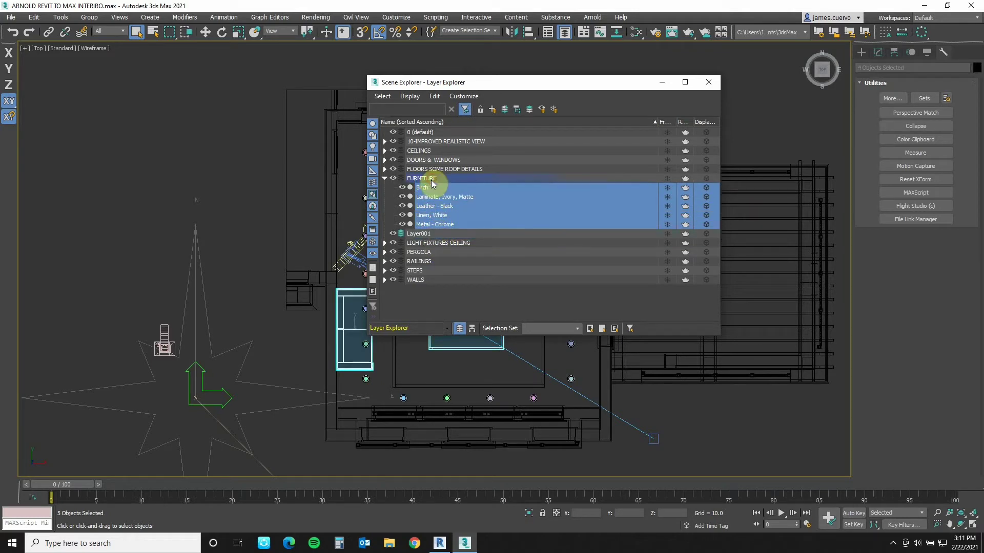
# Step: Delete the empty Layer001 from the layer list
pyautogui.click(432, 234)
pyautogui.rightClick(432, 233)
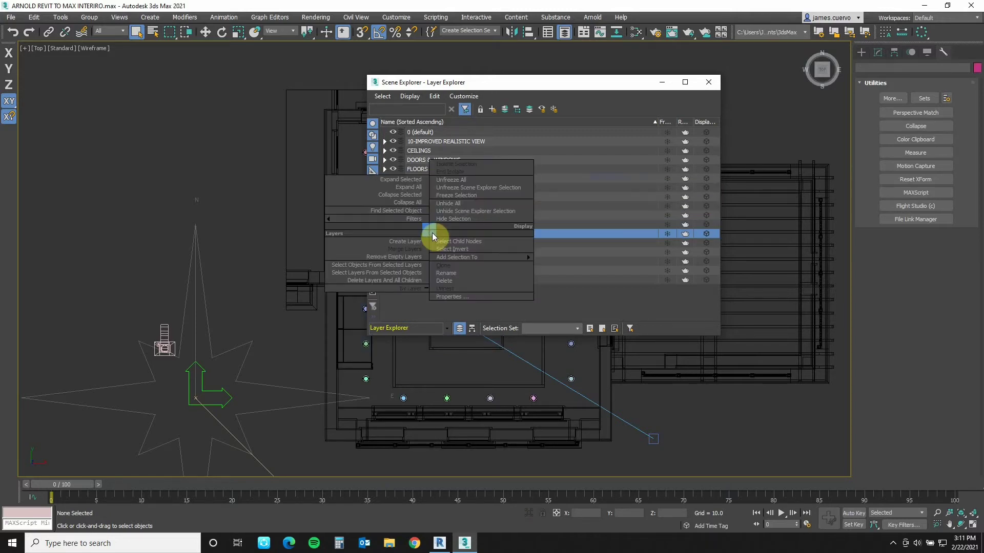
pyautogui.click(443, 279)
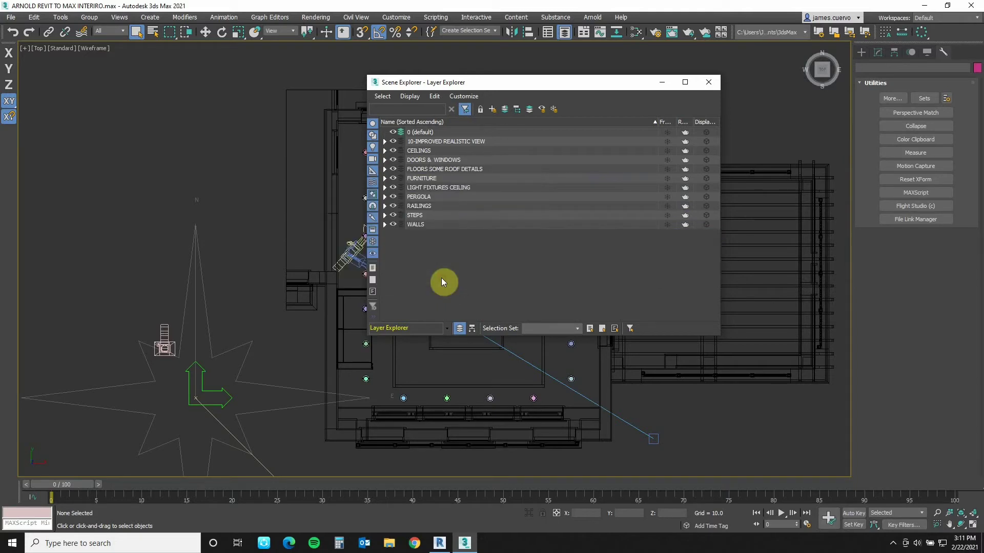
# Step: Examine the contents of the FURNITURE layer, toggle the Laminate, Ivory, Matte object's visibility off and on, and close the Layer Explorer
pyautogui.click(385, 179)
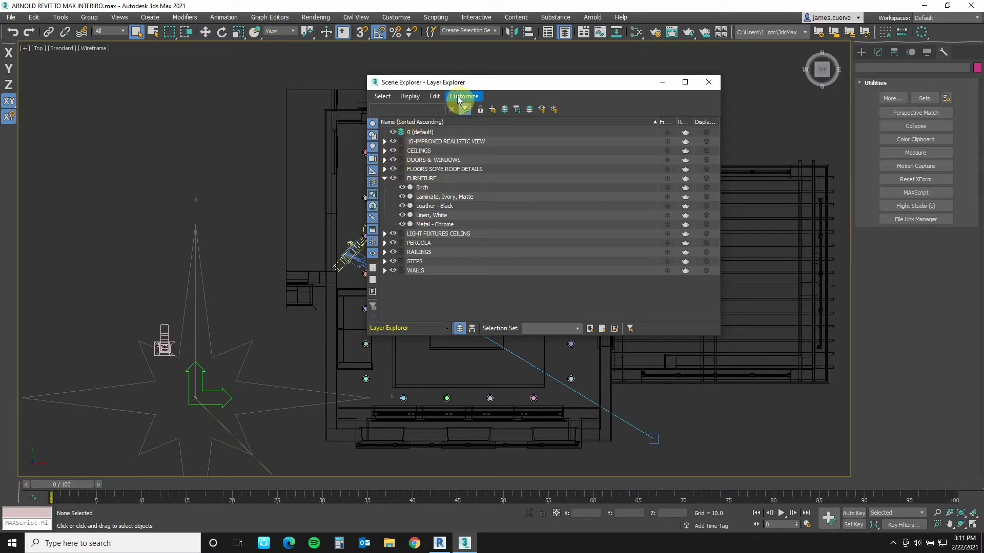
pyautogui.moveTo(475, 84); pyautogui.dragTo(647, 89)
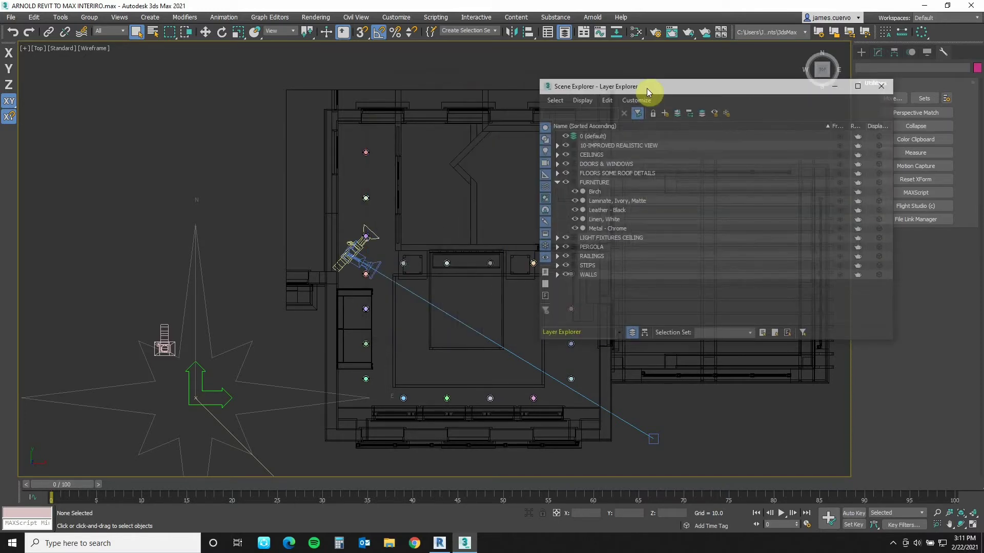
pyautogui.click(576, 202)
pyautogui.click(576, 202)
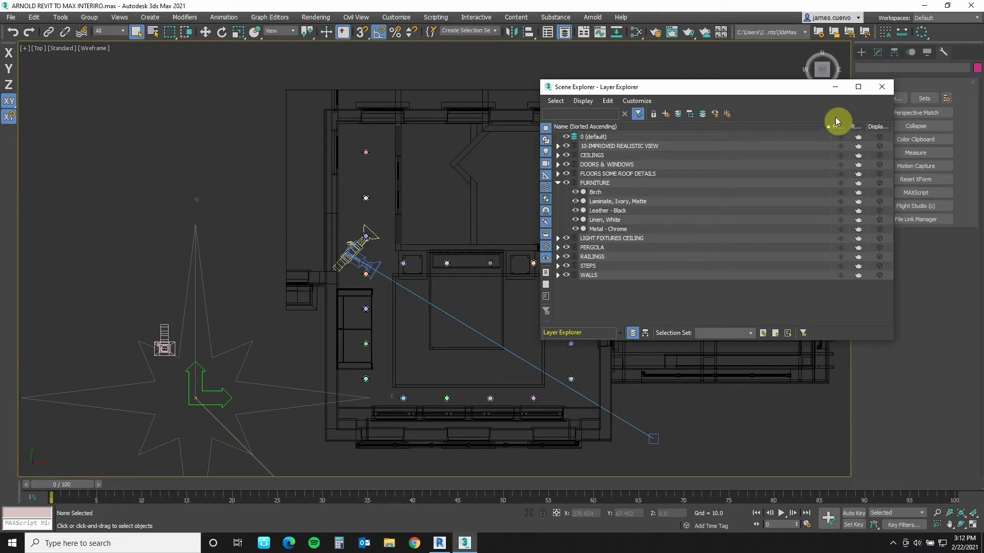
pyautogui.click(880, 86)
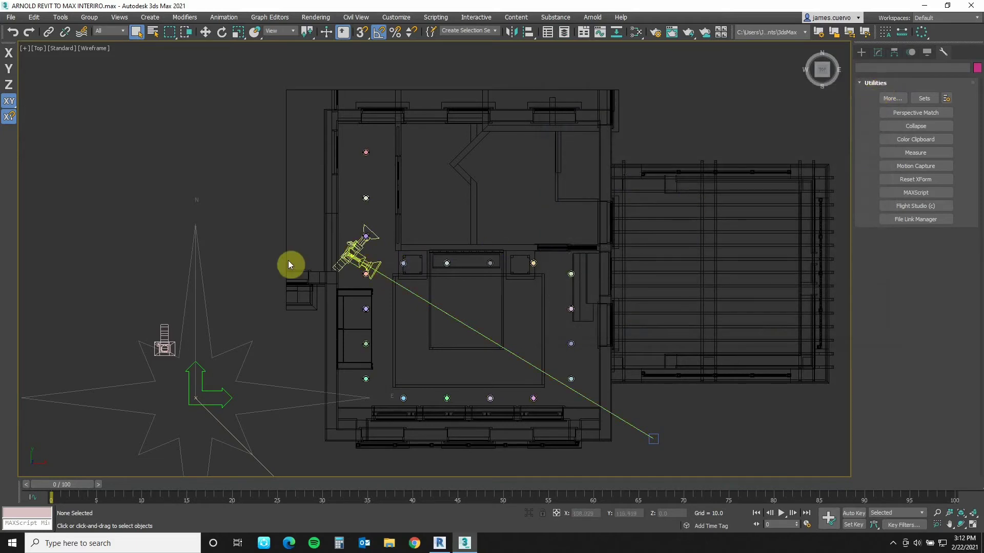
# Step: Identify the cameras in the plan and delete the linked Revit cameras 3D View 1 and {3D}, keeping PhysCamera001
pyautogui.click(379, 264)
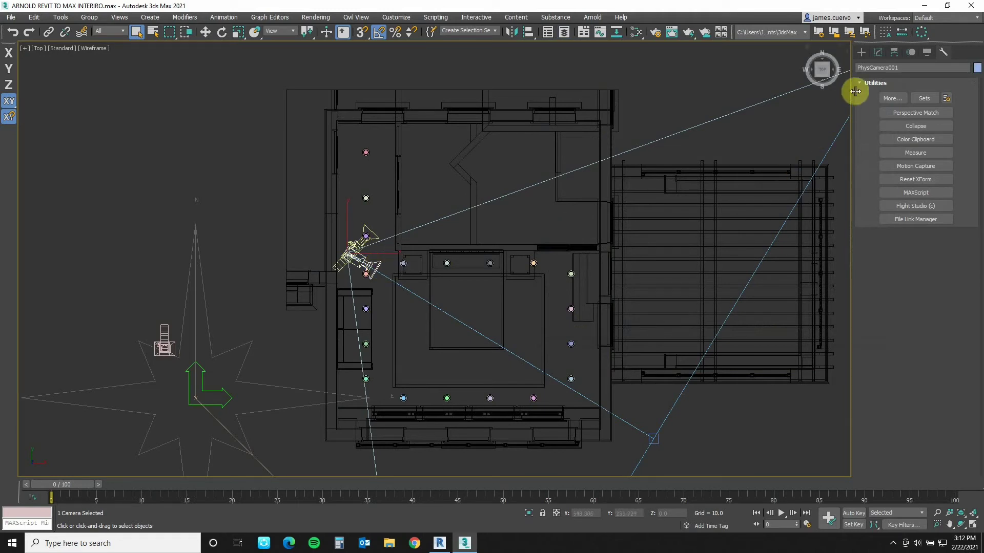
pyautogui.click(368, 227)
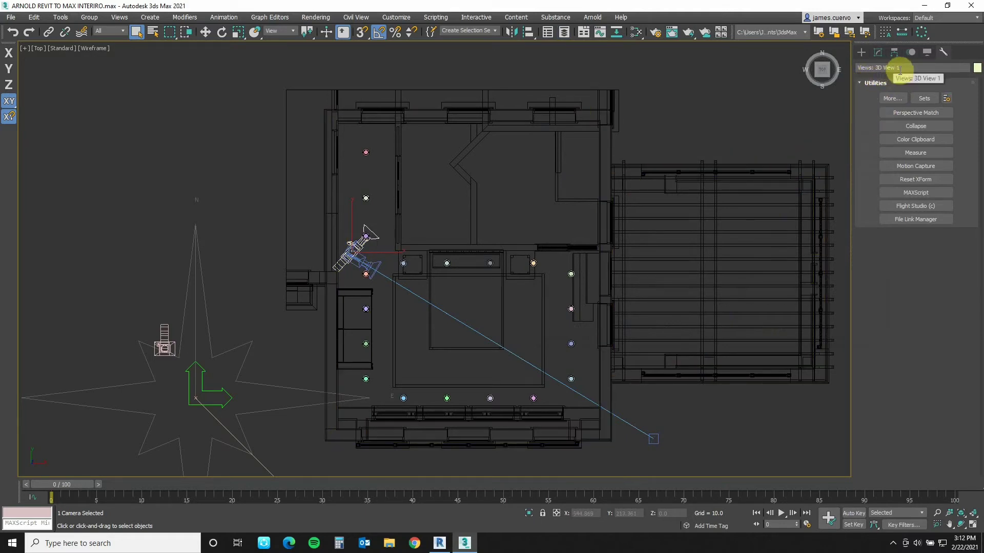
pyautogui.click(238, 347)
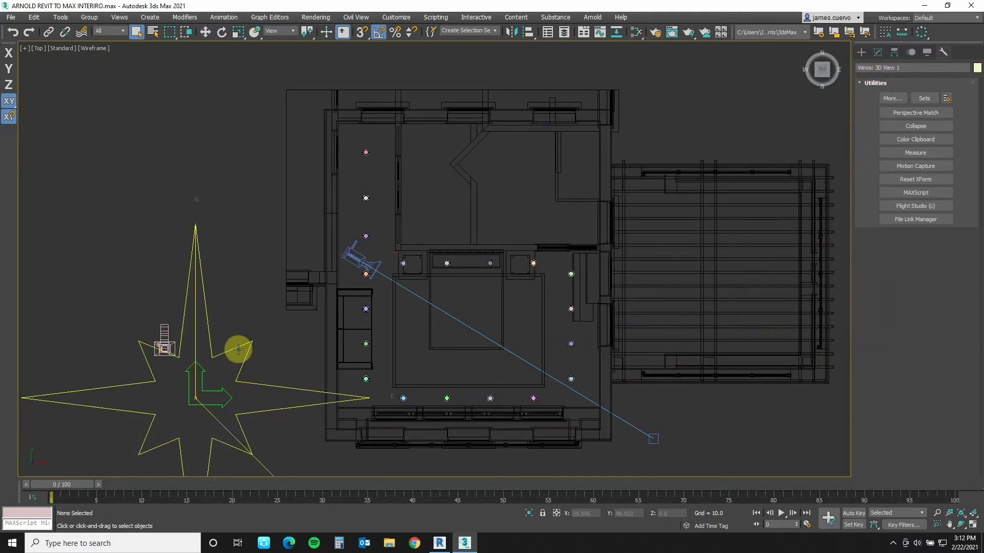
pyautogui.click(160, 337)
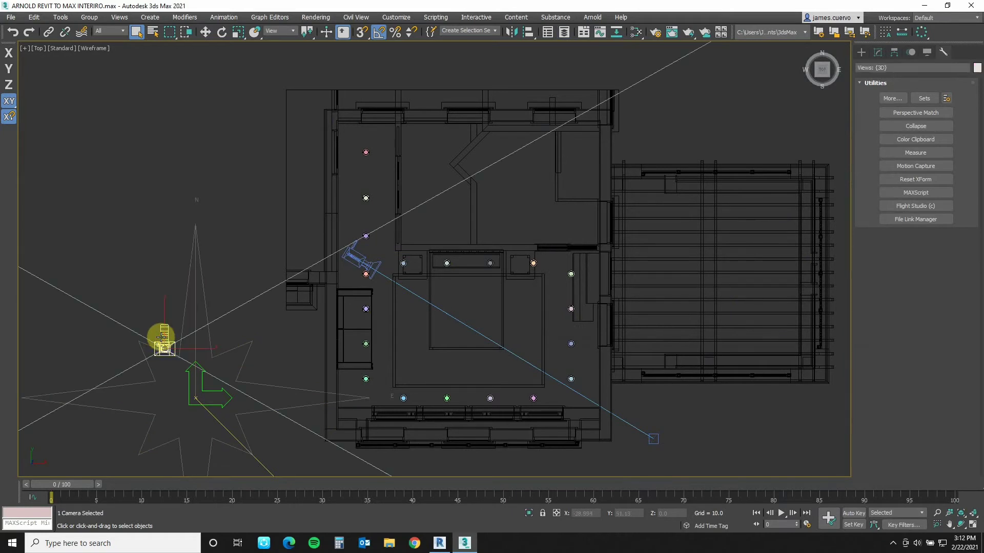
pyautogui.press('Delete')
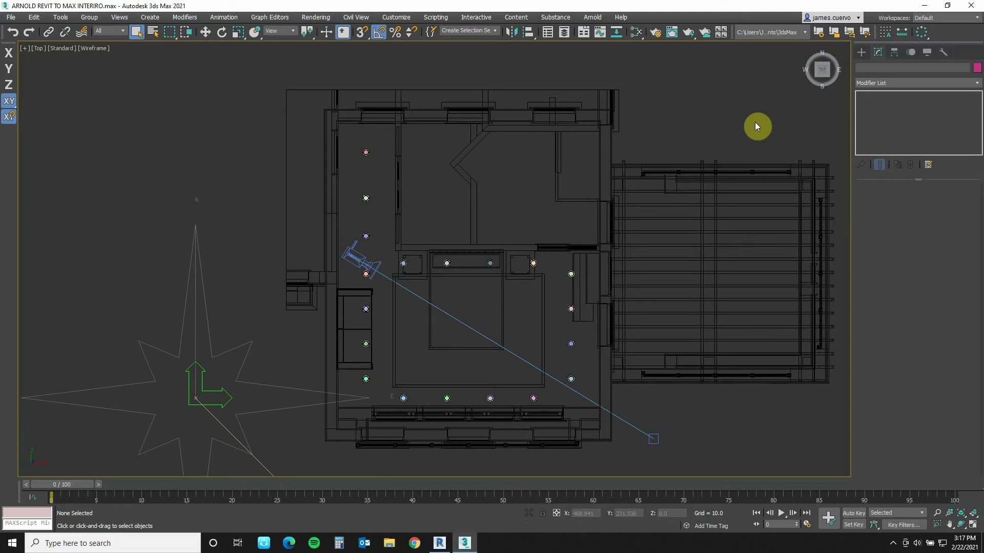
# Step: Switch the viewport to the PhysCamera001 camera view
pyautogui.press('c')
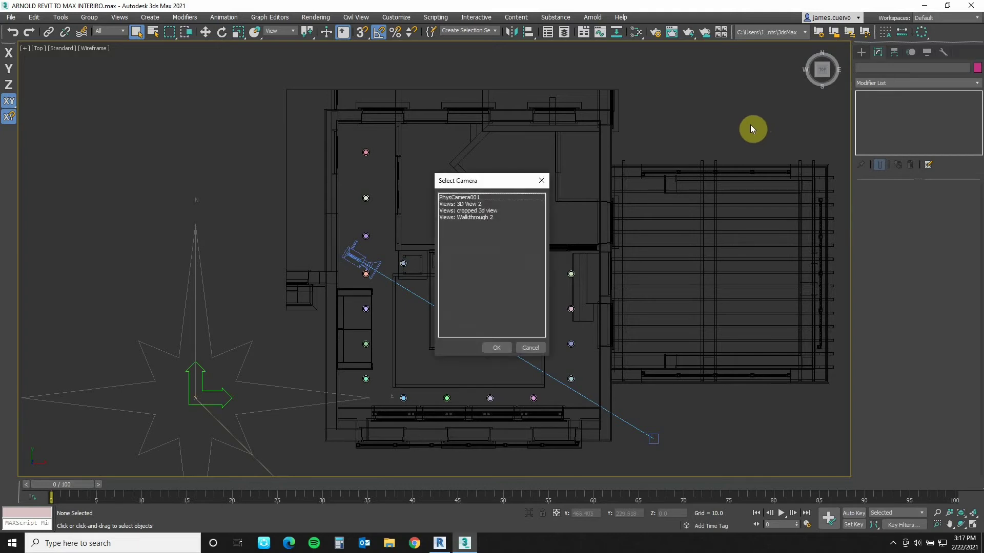
pyautogui.click(464, 198)
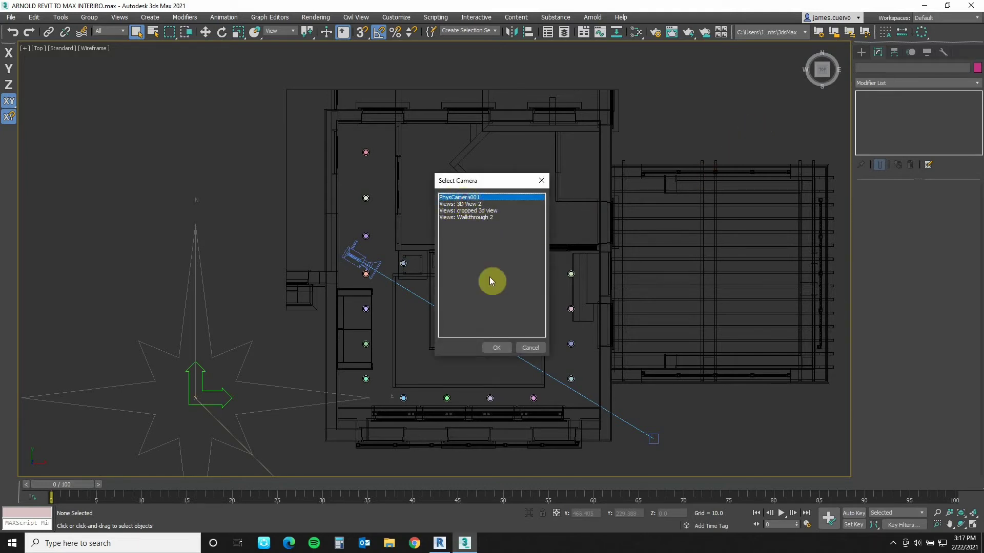
pyautogui.click(494, 348)
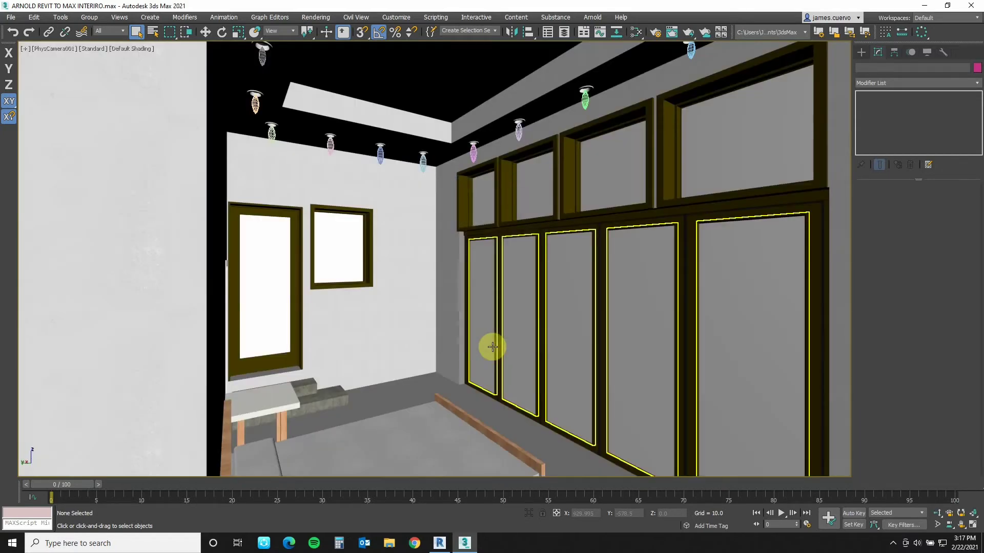
# Step: Select the NanaWall door glass and the window glass, and add an Arnold Properties modifier to both
pyautogui.click(632, 328)
pyautogui.keyDown('ctrl'); pyautogui.click(620, 187); pyautogui.keyUp('ctrl')
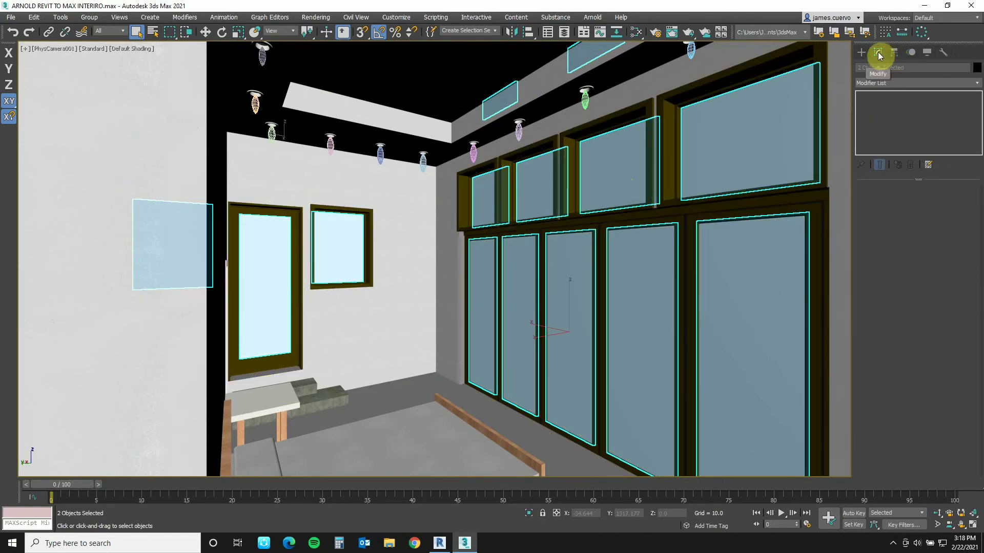
pyautogui.click(896, 82)
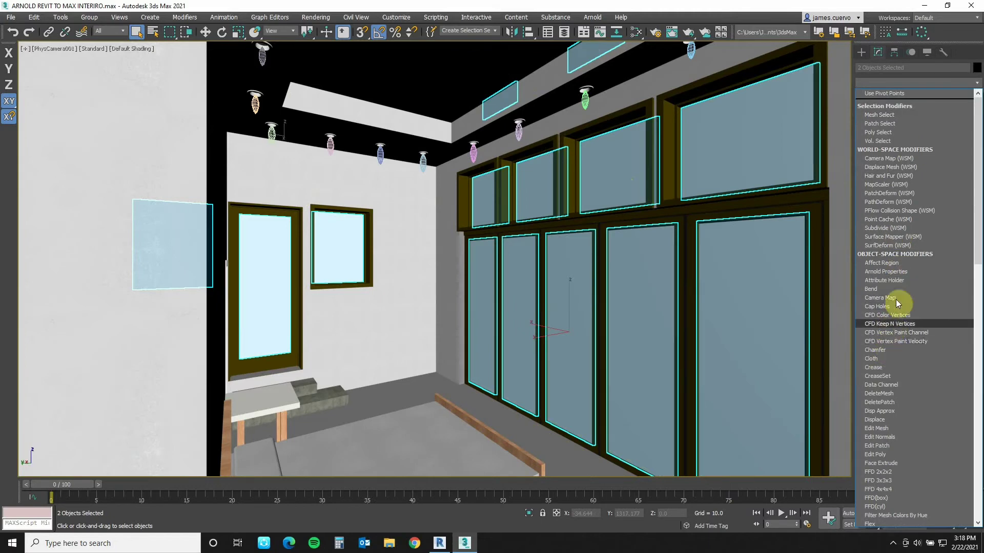
pyautogui.click(893, 273)
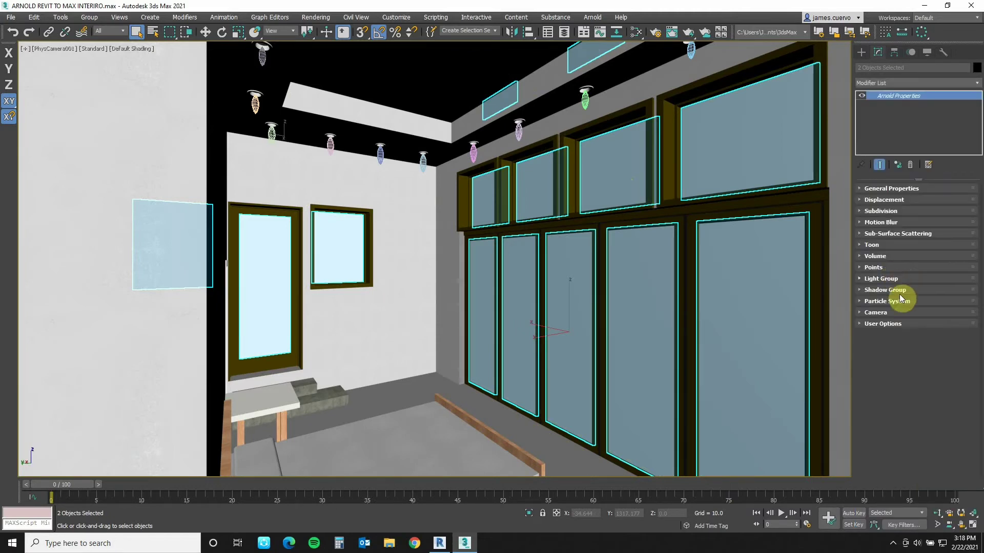
# Step: Enable the General overrides in Arnold Properties, turn off Opaque for the glass, and check the setting on both glass objects
pyautogui.click(859, 188)
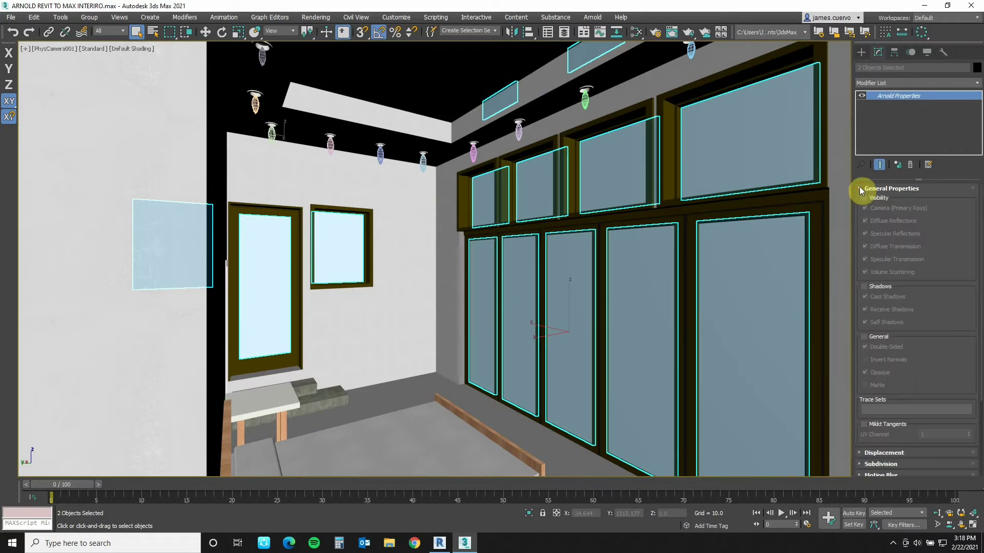
pyautogui.click(864, 336)
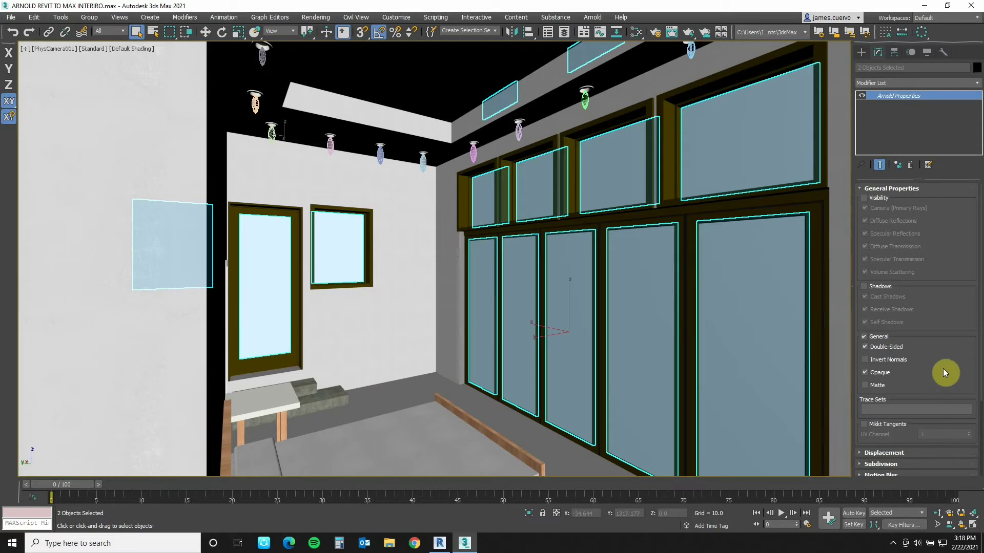
pyautogui.click(865, 373)
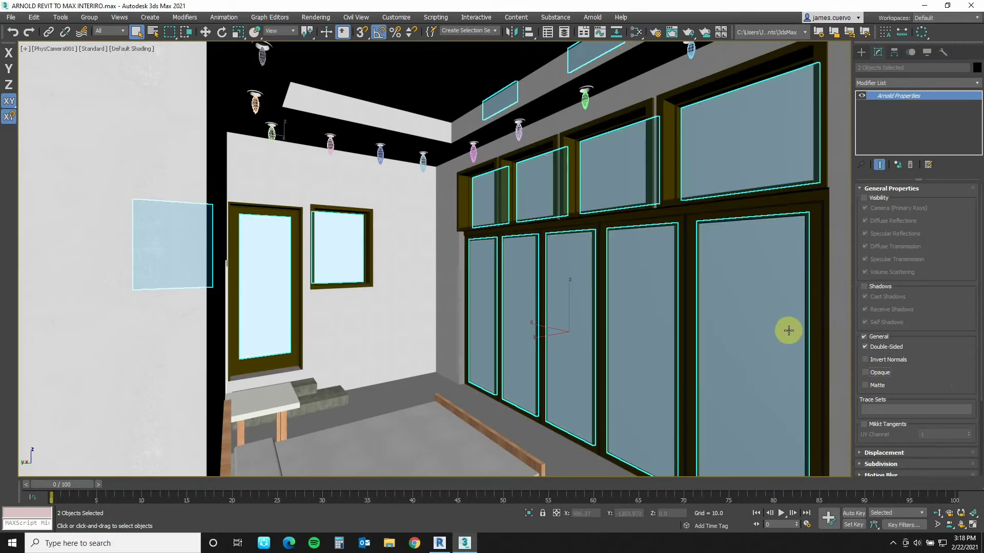
pyautogui.click(774, 339)
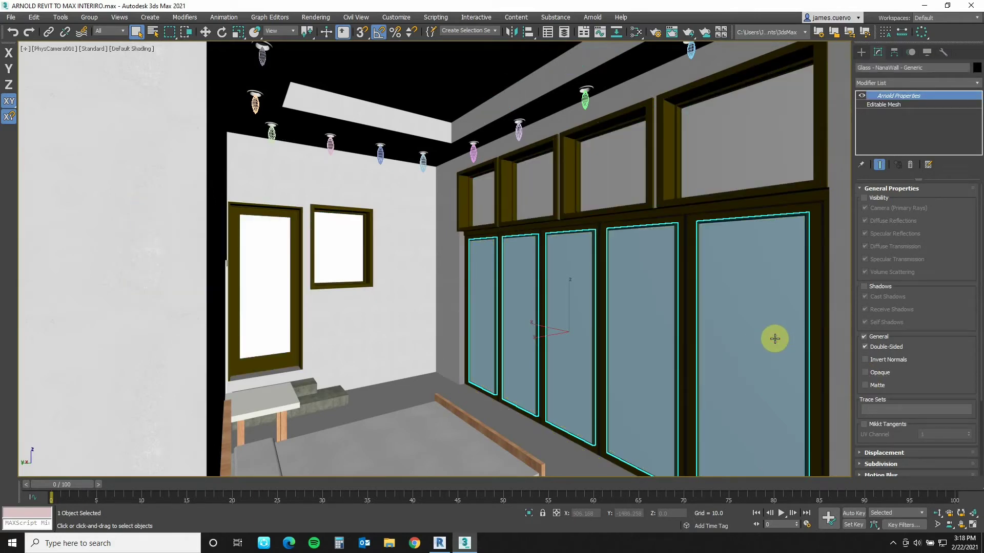
pyautogui.click(748, 157)
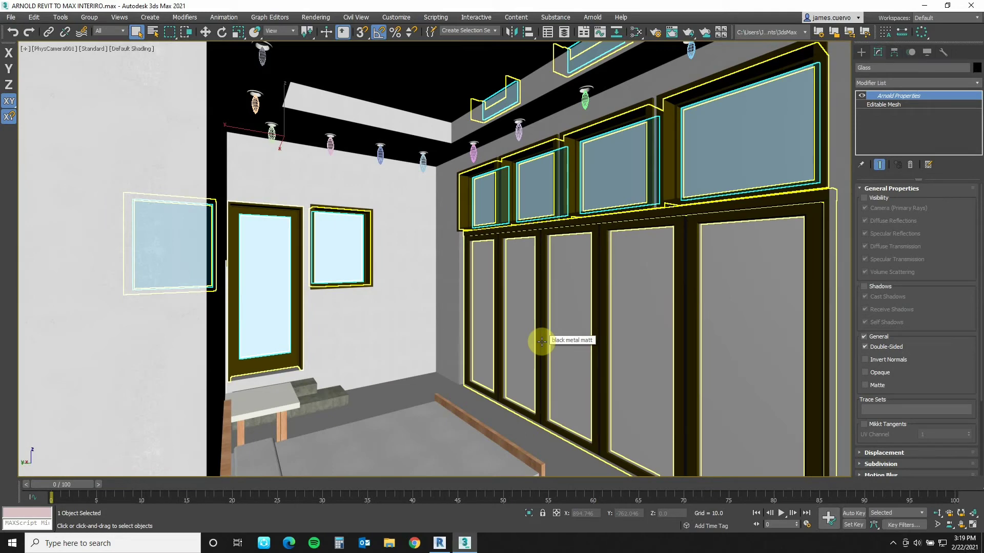
# Step: Place an Arnold light of type Skydome just south of the building in the Top view, and return the viewport to PhysCamera001
pyautogui.press('t')
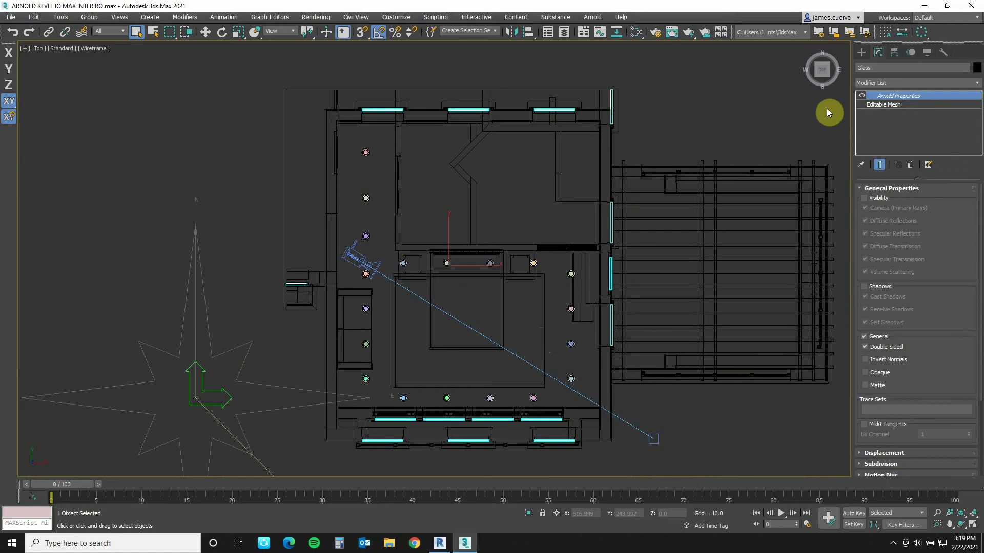
pyautogui.click(862, 52)
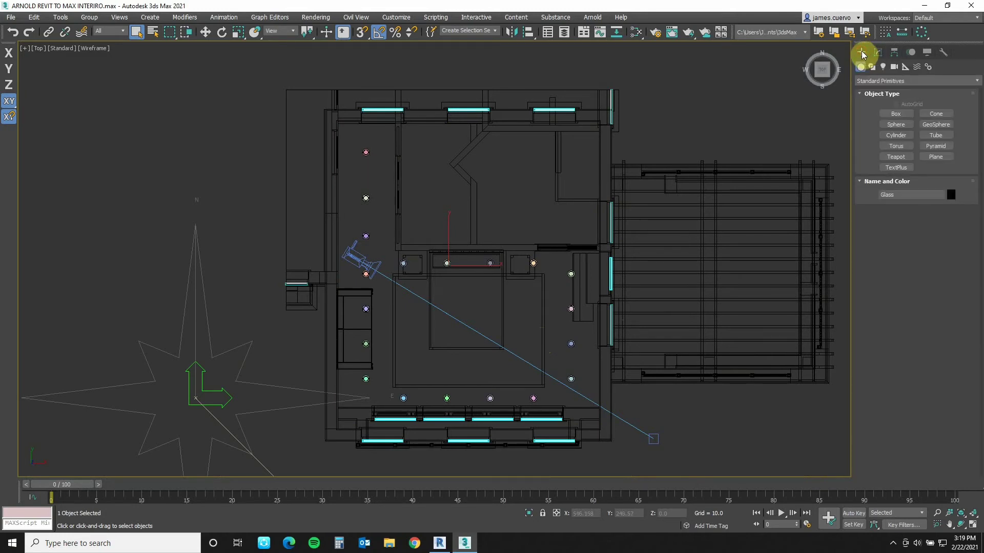
pyautogui.click(882, 67)
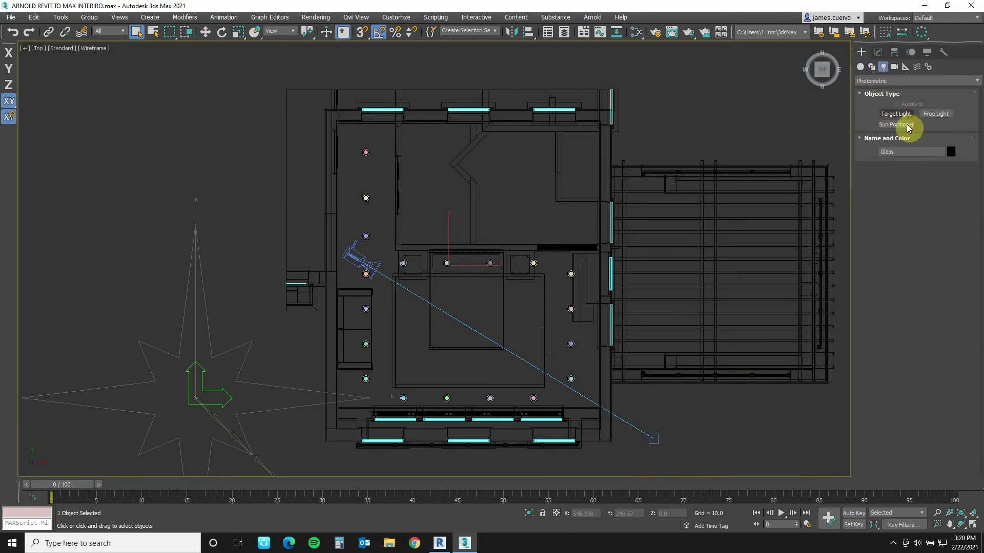
pyautogui.click(883, 82)
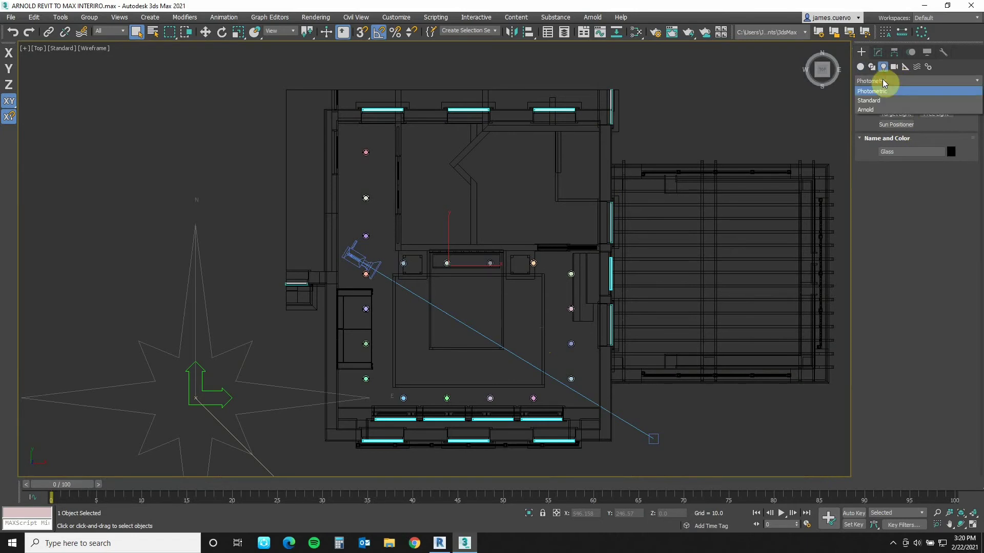
pyautogui.click(866, 111)
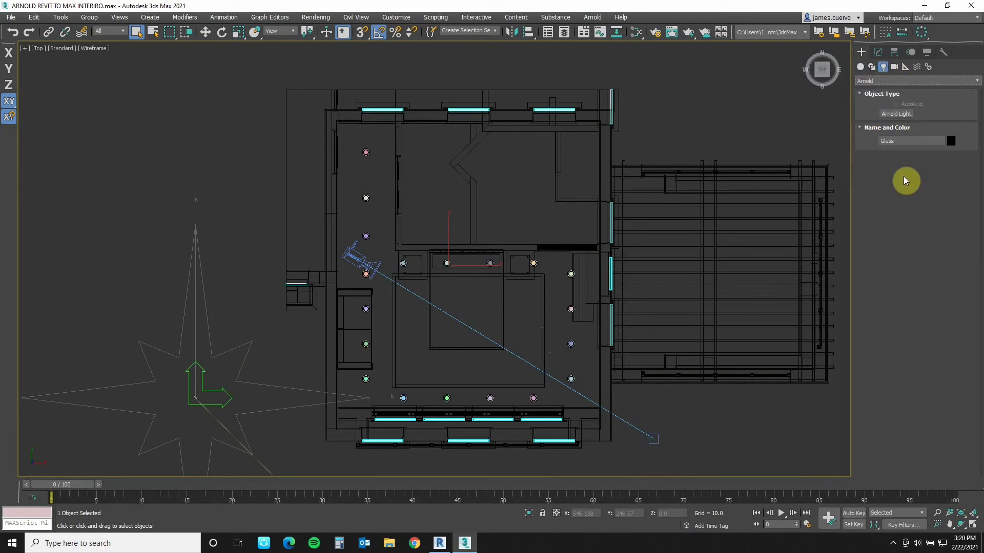
pyautogui.click(896, 115)
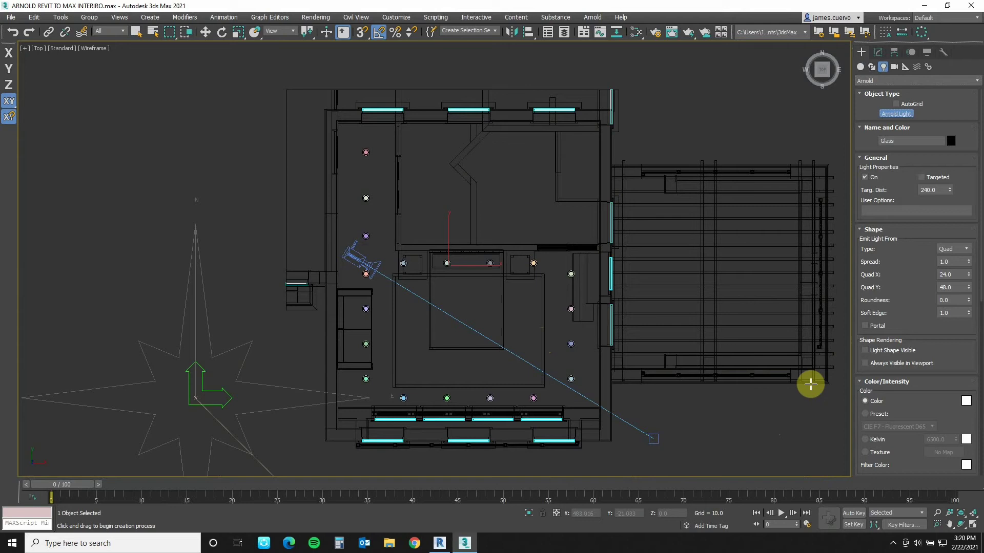
pyautogui.click(967, 250)
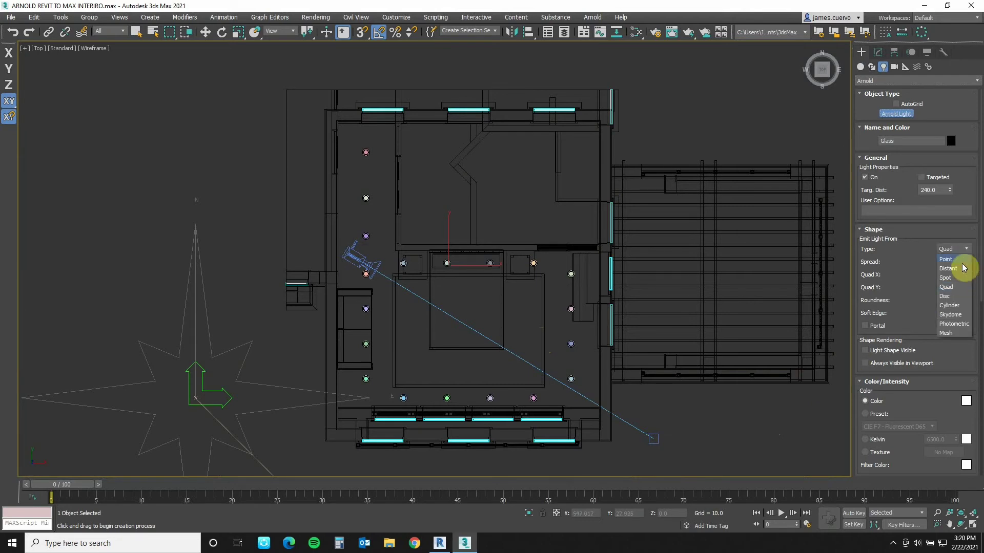
pyautogui.click(949, 316)
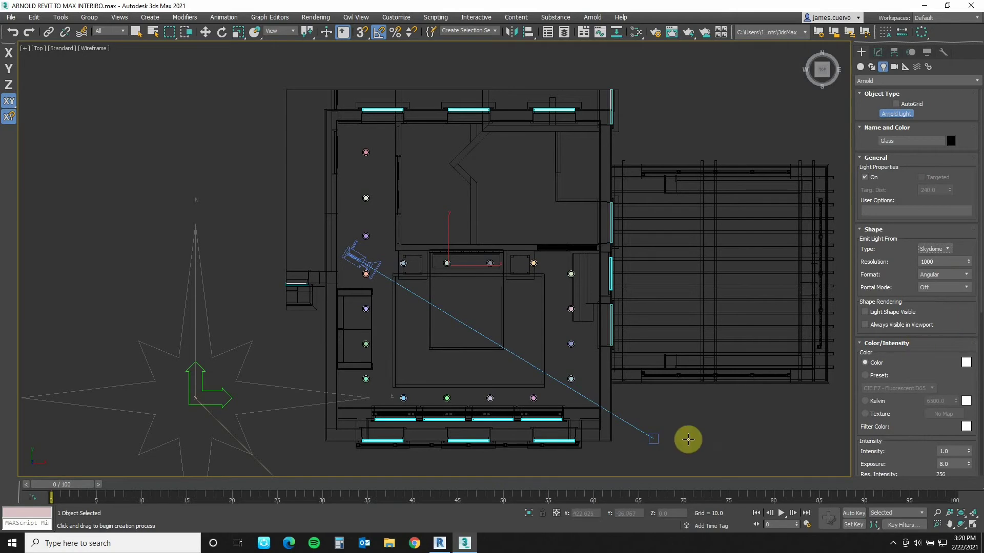
pyautogui.scroll(-3, 669, 383)
pyautogui.moveTo(592, 444); pyautogui.dragTo(588, 389, button='middle')
pyautogui.click(586, 383)
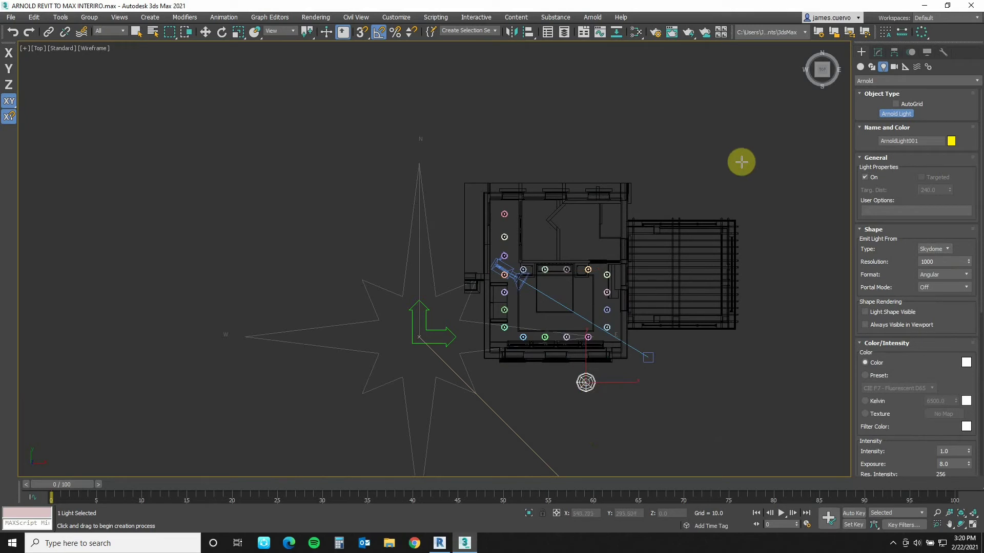
pyautogui.press('c')
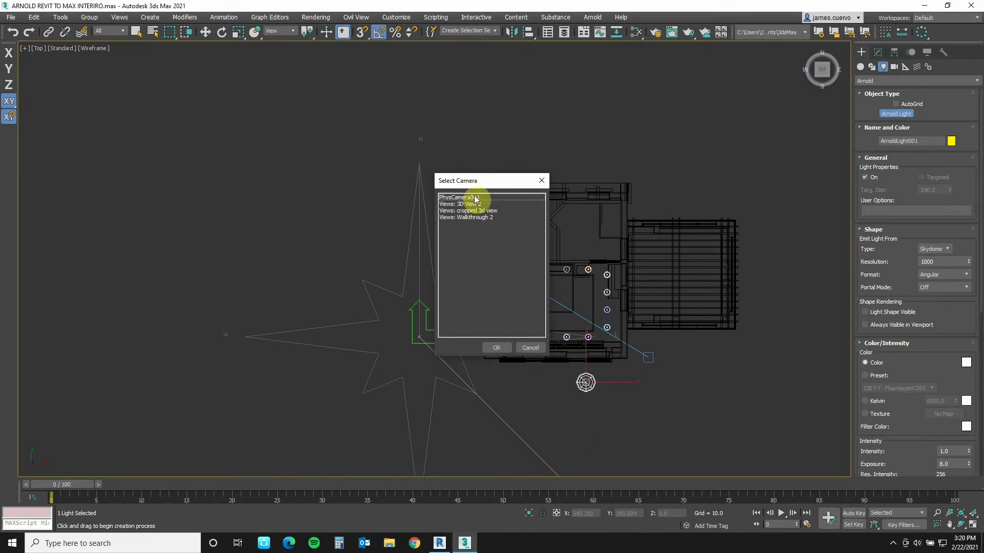
pyautogui.click(497, 349)
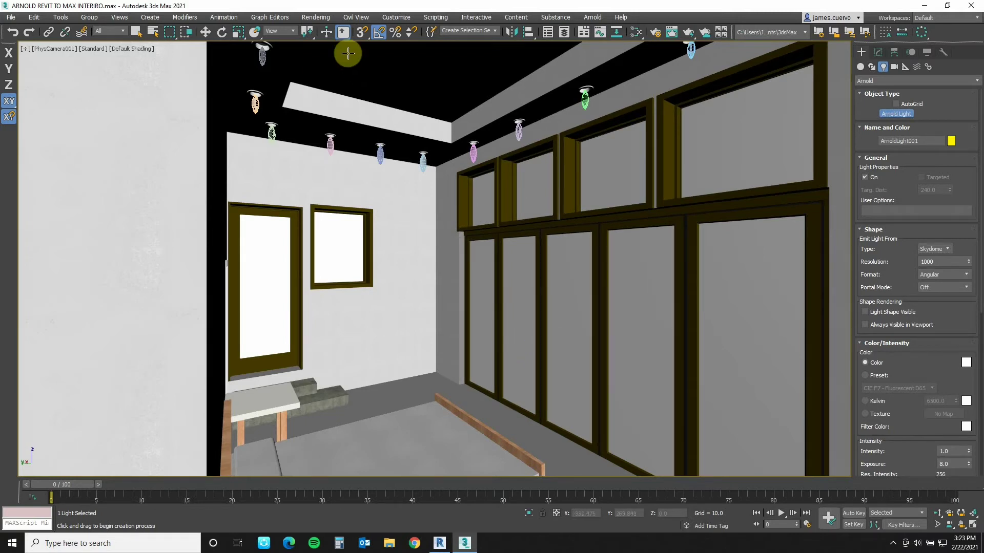
# Step: In the environment's exposure control, test an EV compensation for physical cameras of -5 EV and settle on -8 EV
pyautogui.click(316, 19)
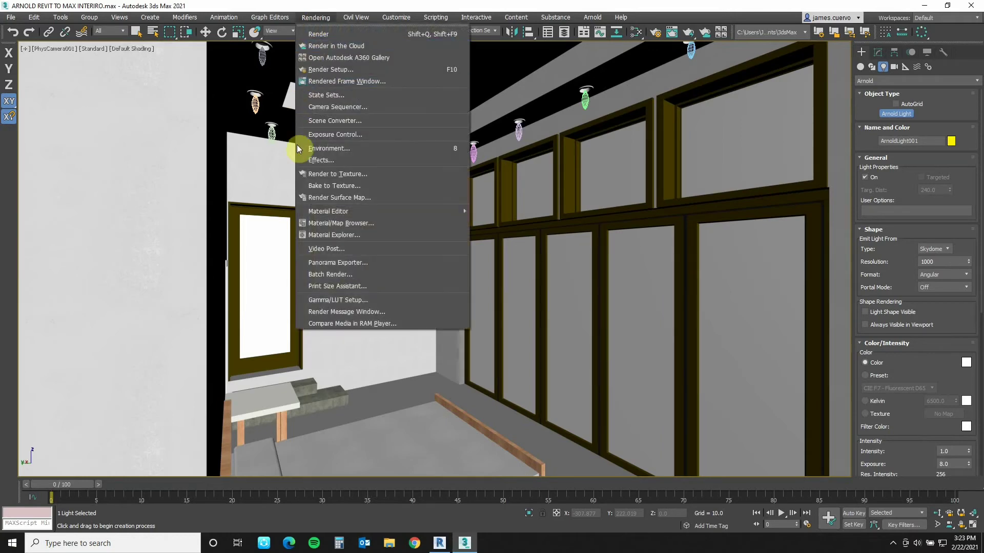
pyautogui.click(327, 148)
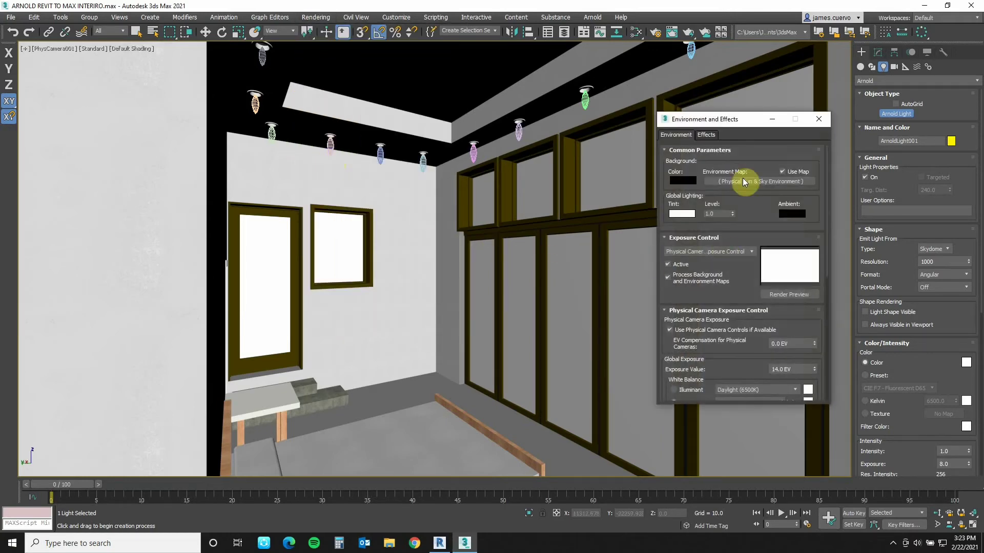
pyautogui.moveTo(751, 118); pyautogui.dragTo(550, 152)
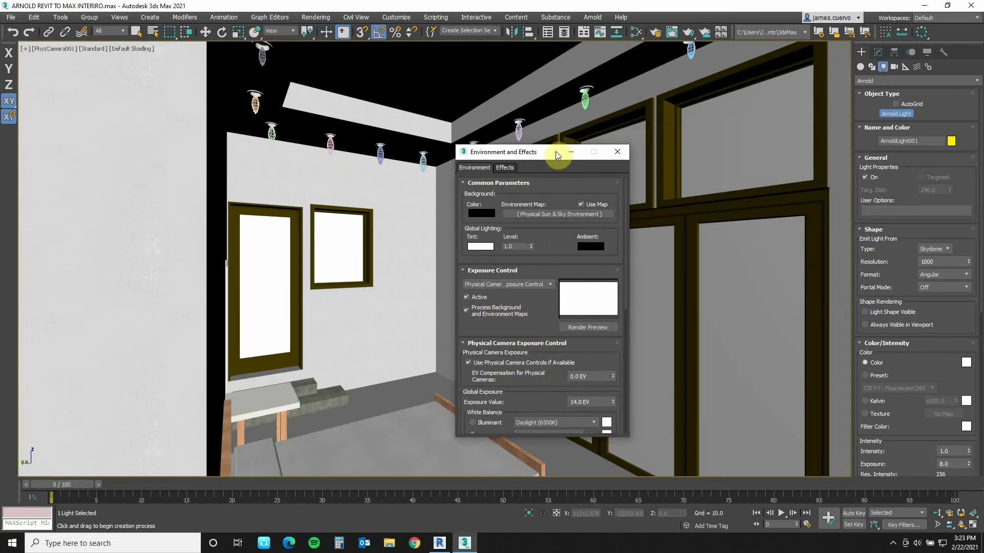
pyautogui.moveTo(557, 155); pyautogui.dragTo(602, 58)
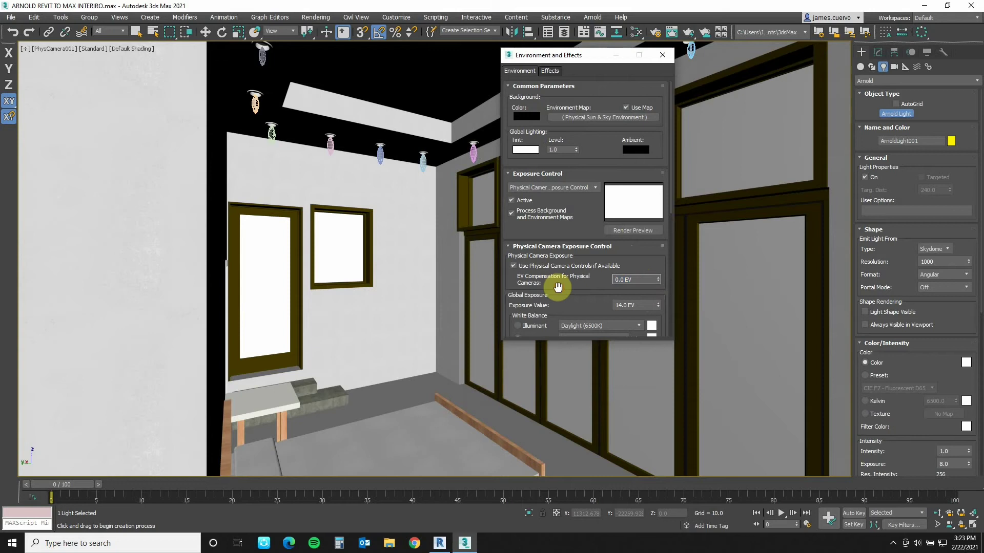
pyautogui.click(634, 280)
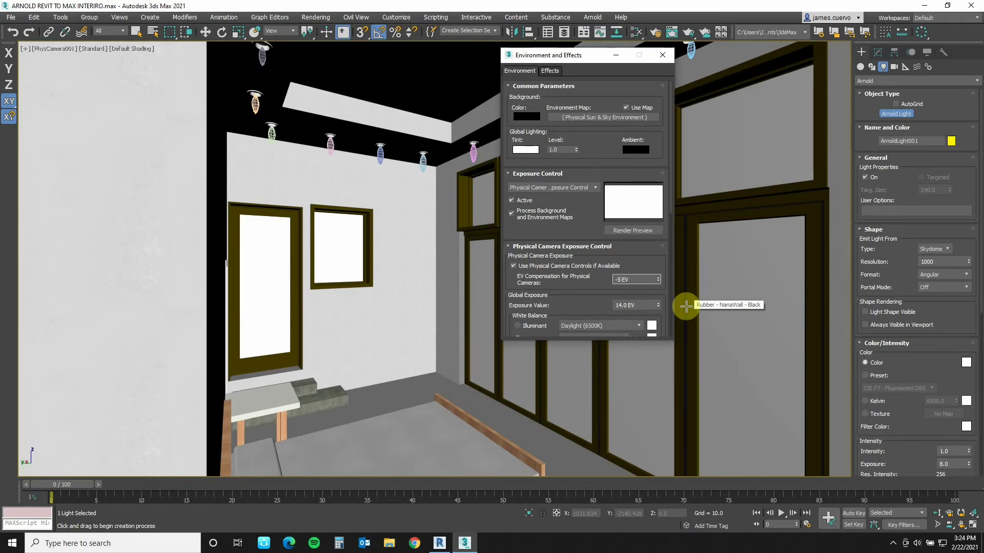
pyautogui.press('Return')
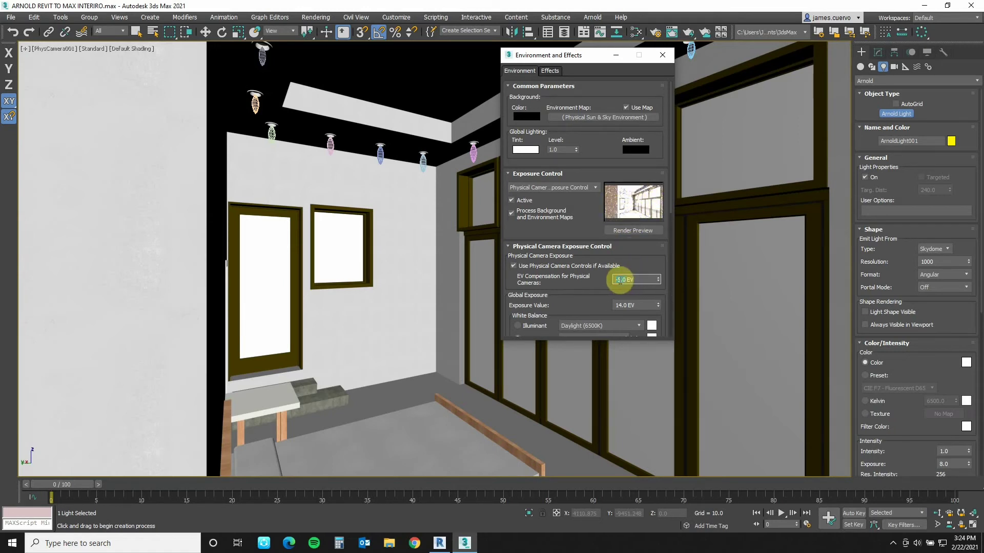
pyautogui.press('BackSpace')
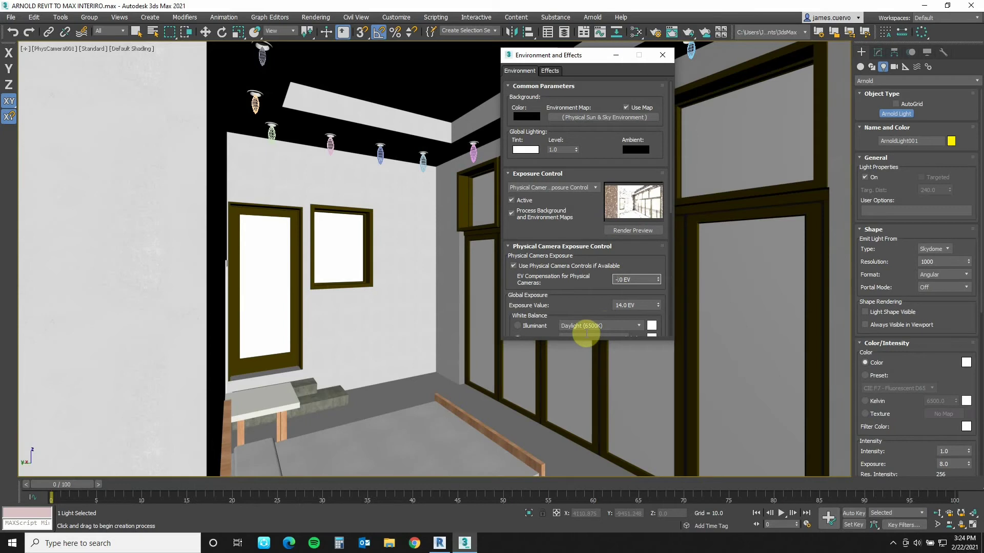
pyautogui.write('8')
pyautogui.press('Return')
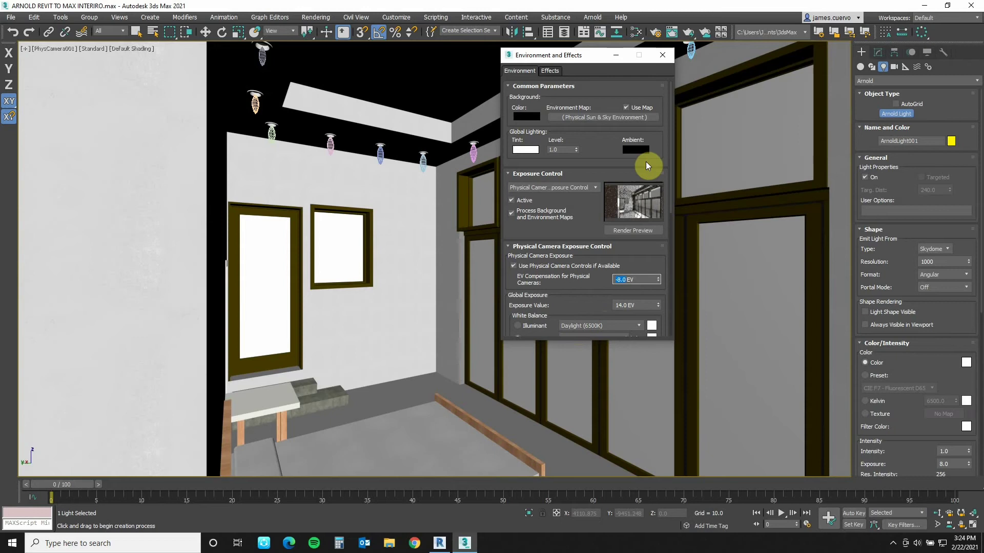
pyautogui.click(662, 57)
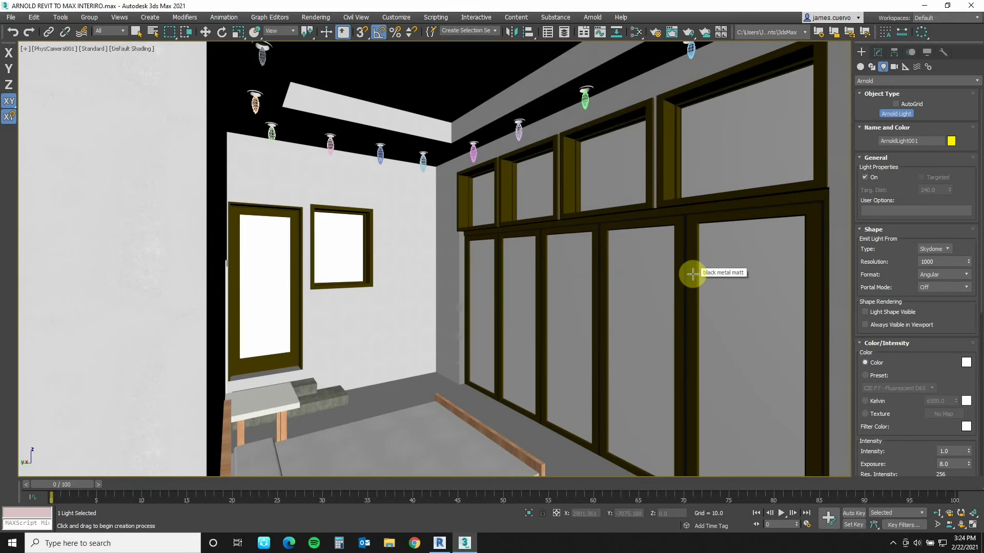
# Step: Review the common and Arnold sampling settings in Render Setup, and start a production render of the PhysCamera001 view
pyautogui.click(655, 33)
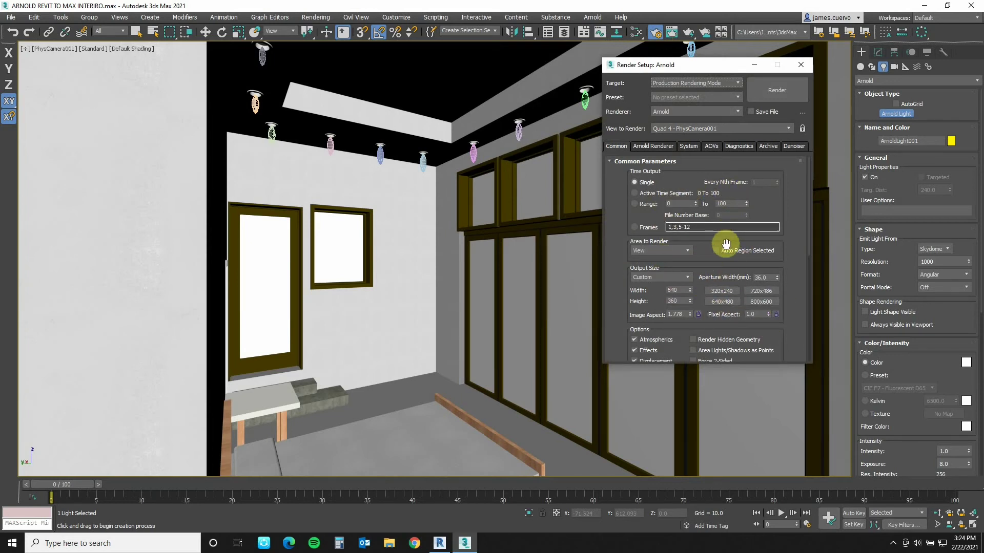
pyautogui.click(651, 146)
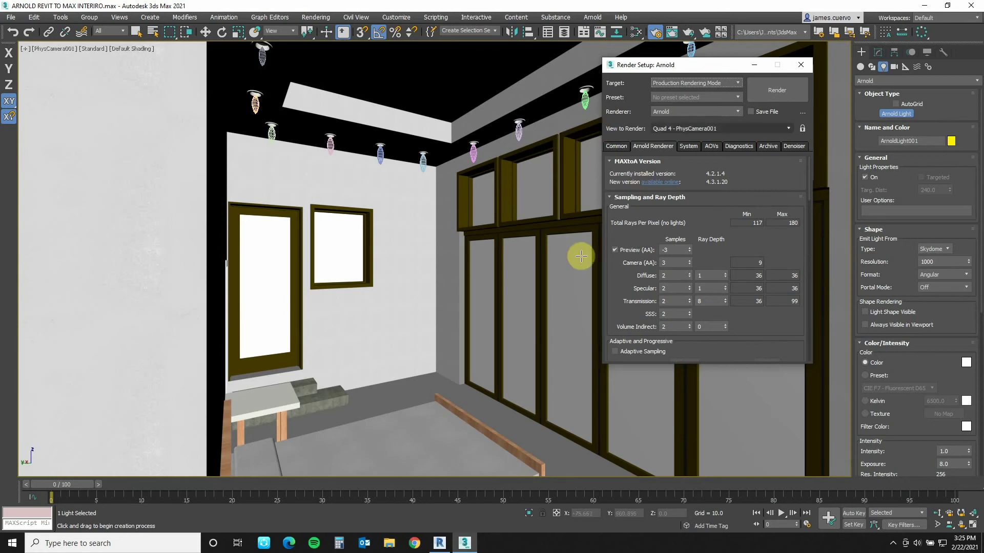
pyautogui.click(615, 147)
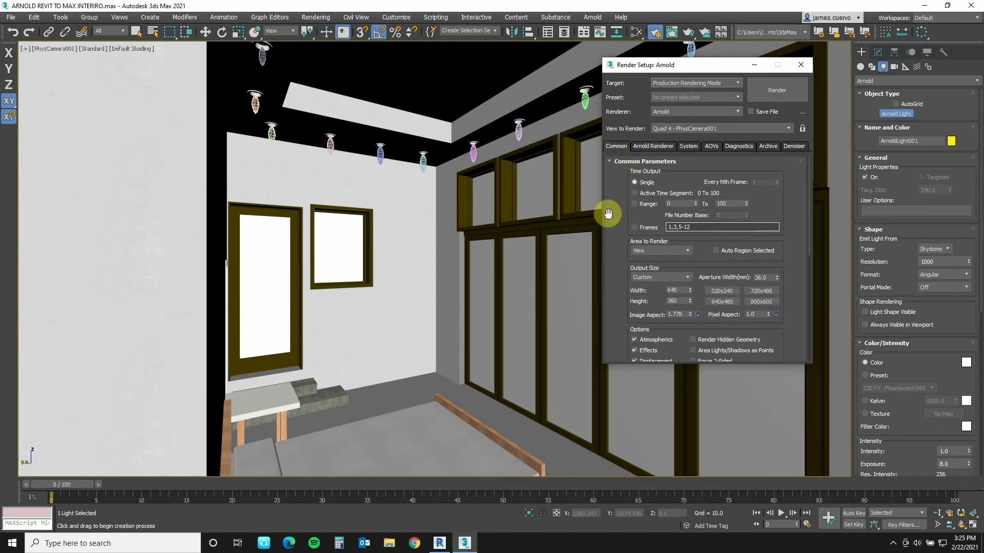
pyautogui.click(775, 91)
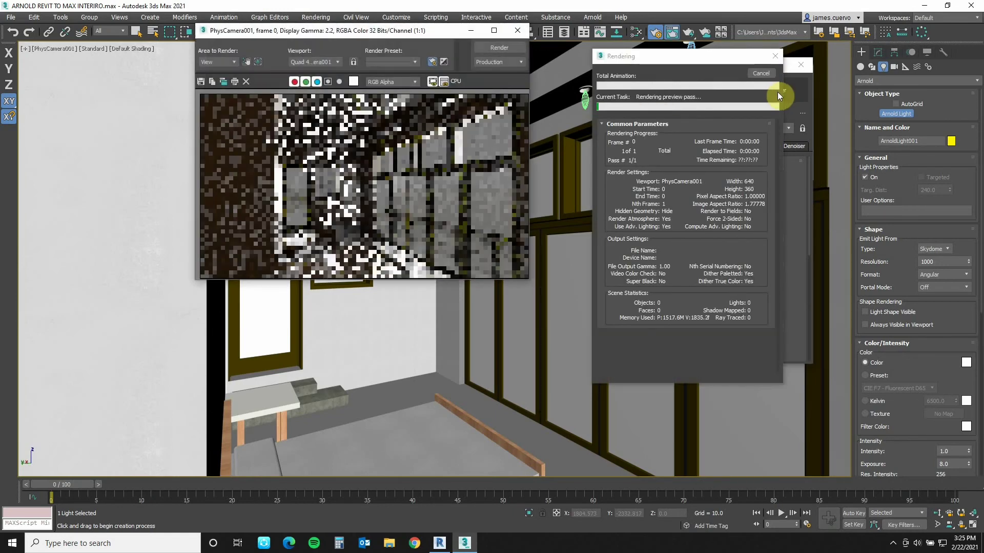